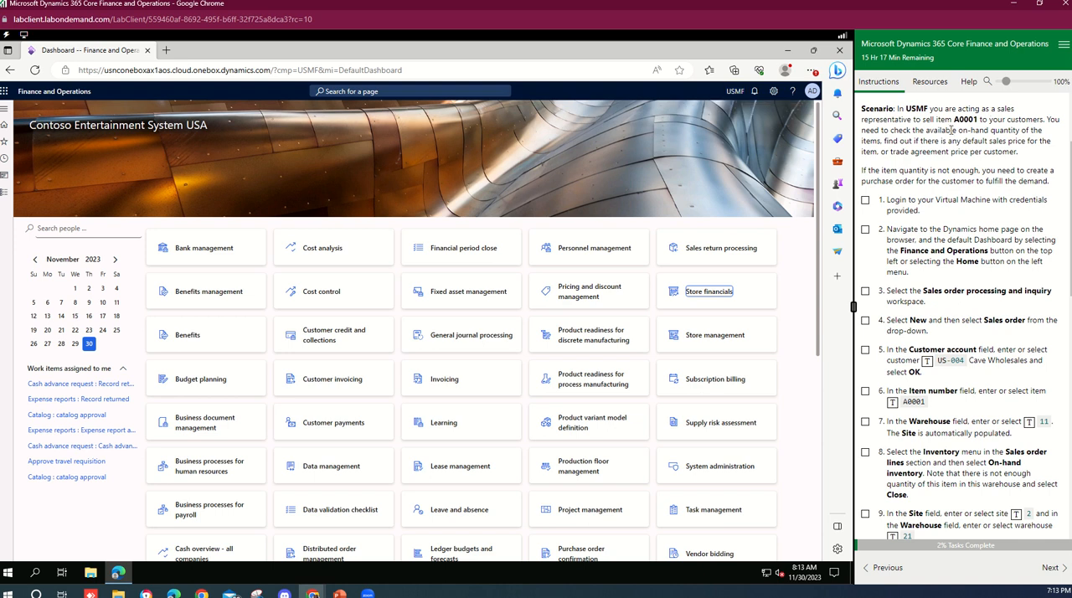
Mark the virtual machine login task as complete in the lab instructions.
left_click_drag(953, 119, 977, 120)
left_click(1030, 119)
left_click_drag(988, 142, 1027, 143)
left_click(1024, 152)
double_click(977, 141)
left_click(1018, 146)
left_click(866, 201)
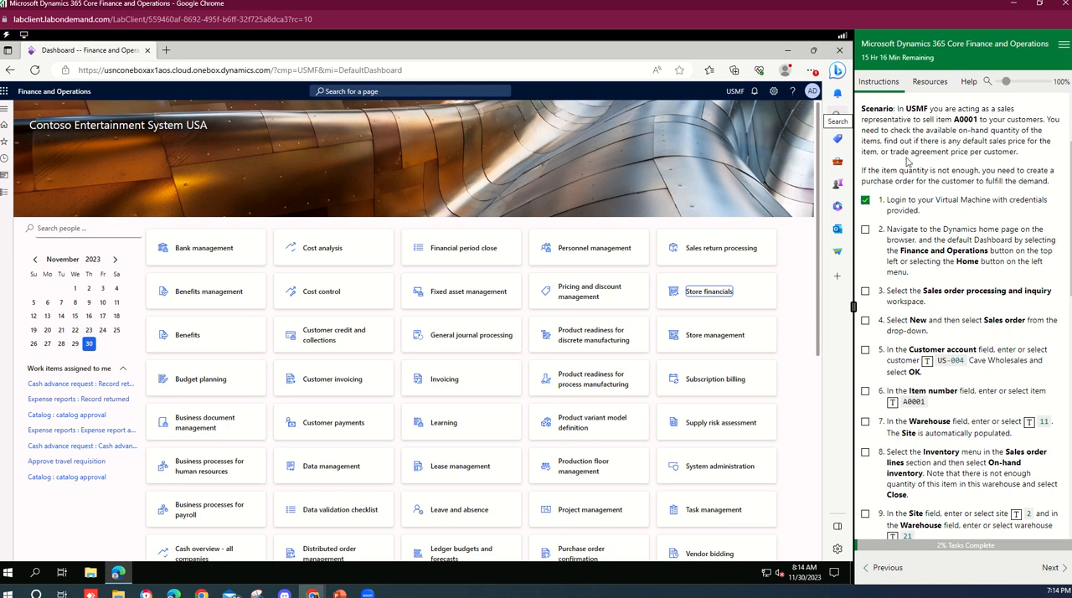
Review the lab resources, return to the instructions and tick the dashboard navigation task.
left_click(931, 83)
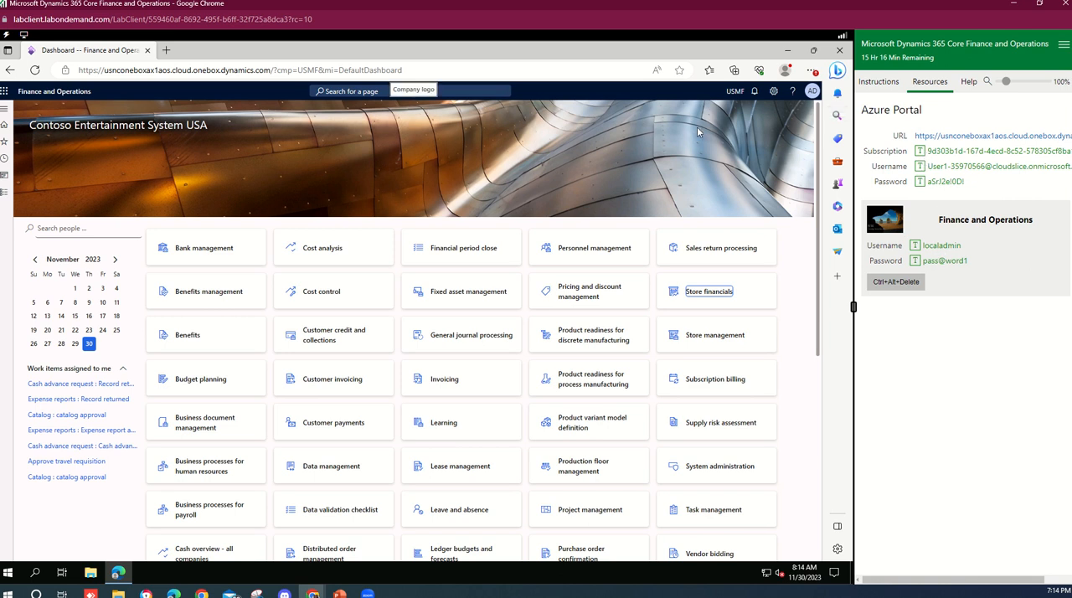
left_click(879, 81)
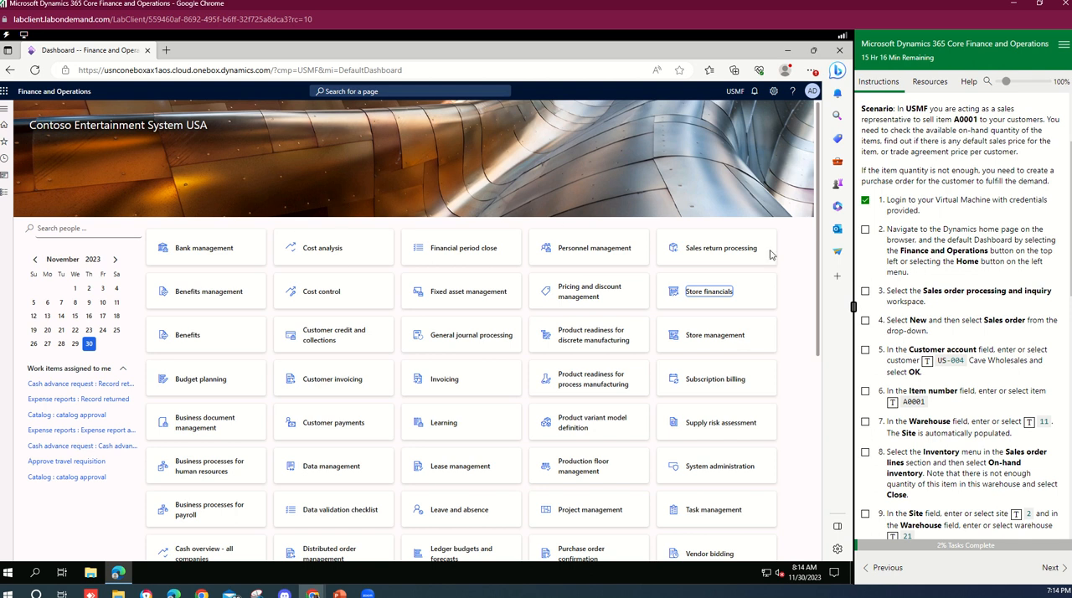
left_click(866, 230)
Browse the Accounts receivable module's menu groups in the navigation pane.
left_click(5, 193)
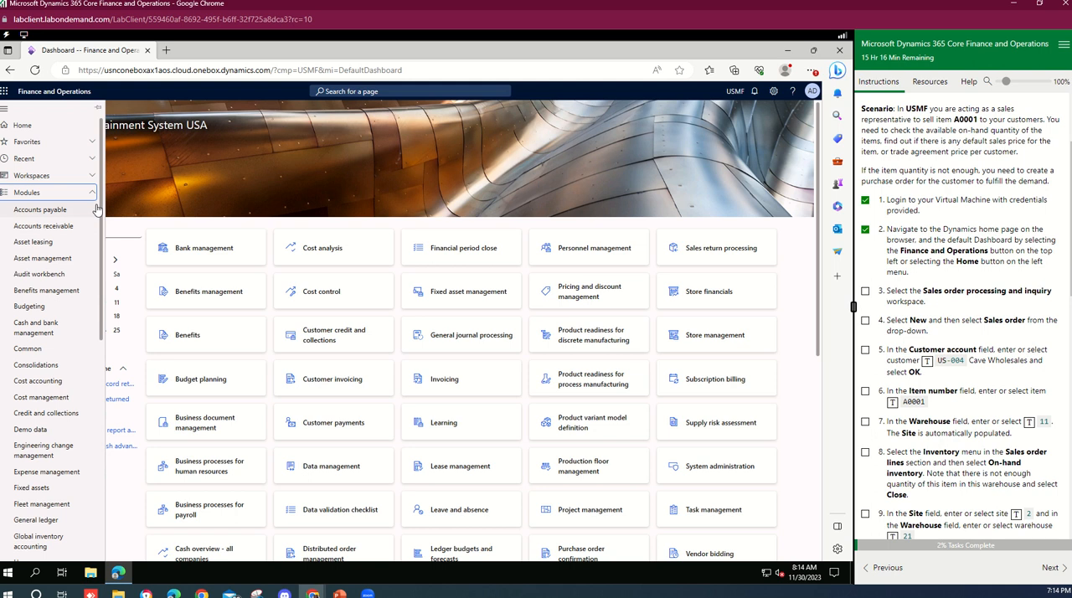
mouse_move(102, 209)
left_mouse_down()
mouse_move(101, 253)
mouse_move(99, 219)
left_mouse_up()
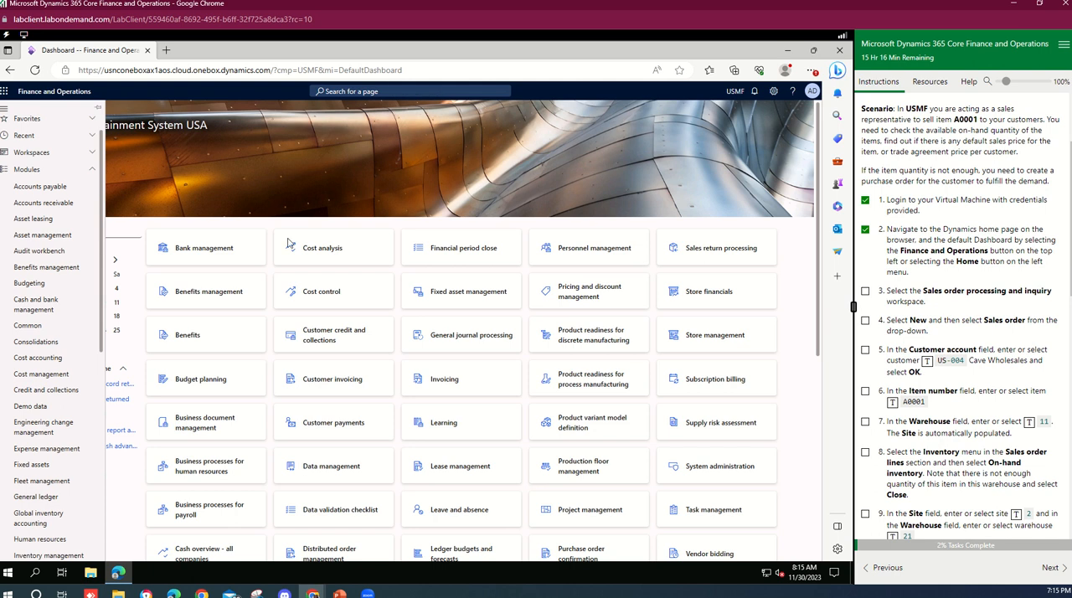
left_click(50, 205)
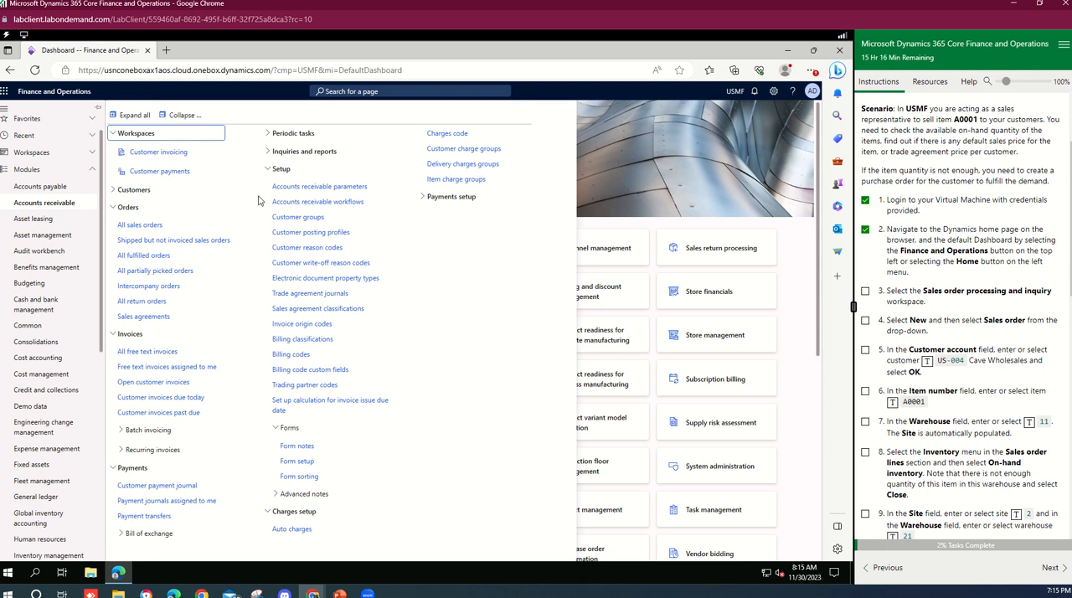
left_click(184, 116)
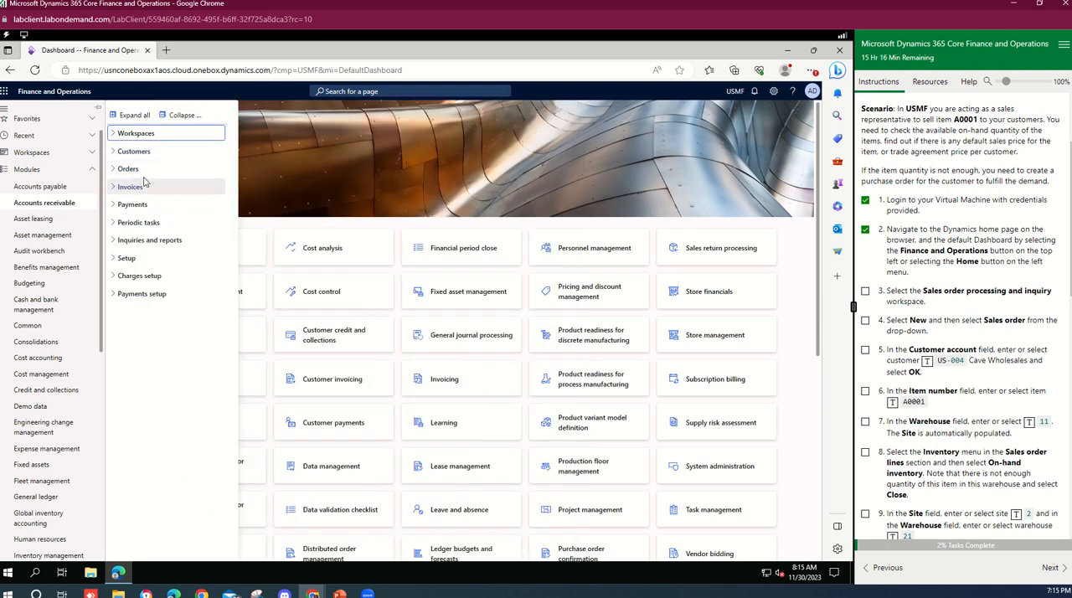
left_click(123, 171)
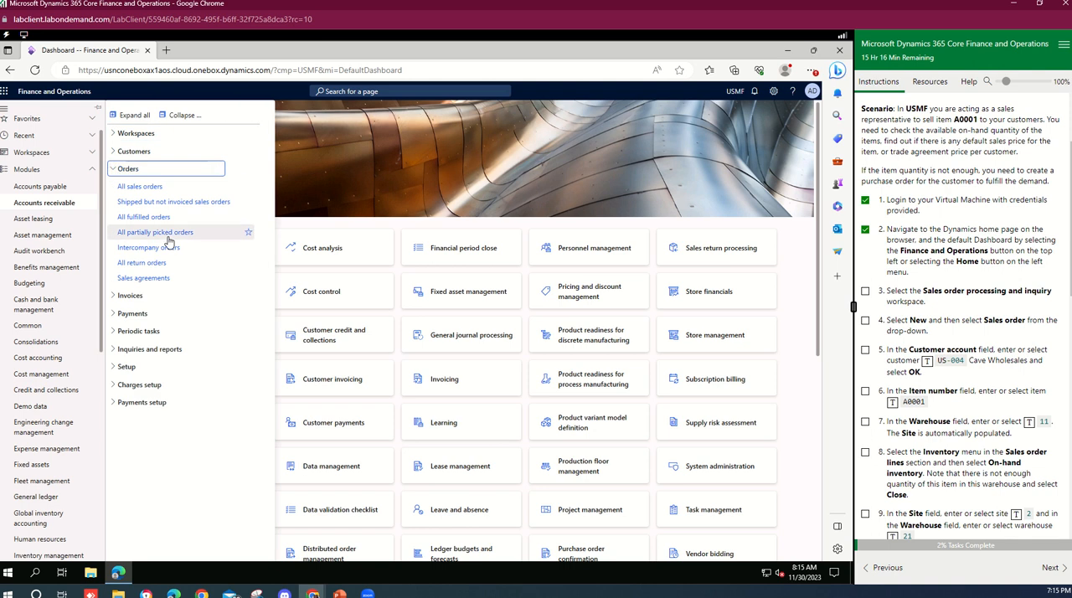
left_click(125, 170)
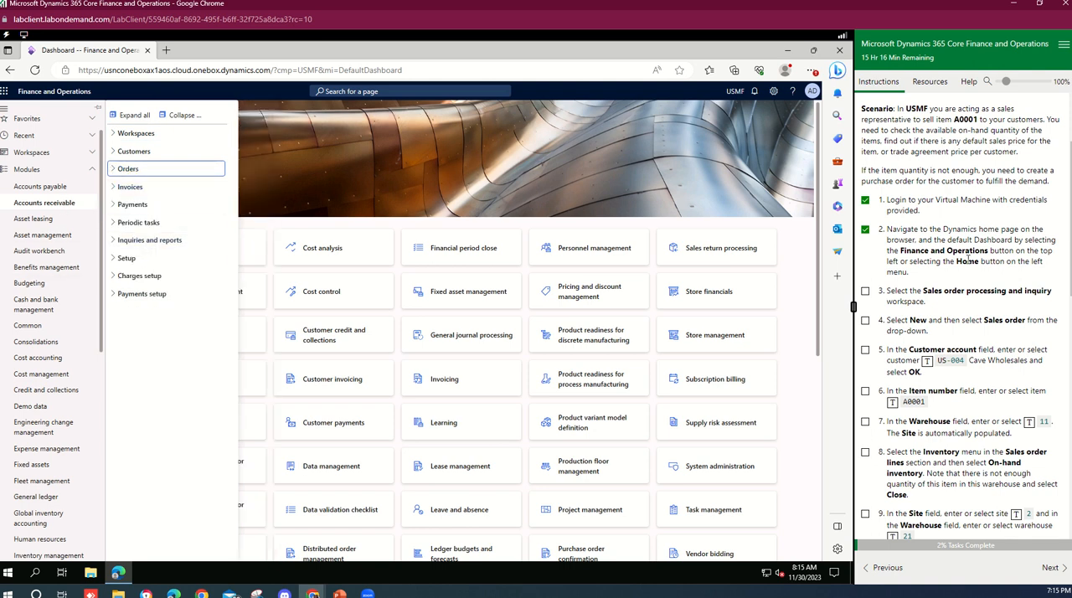
left_click_drag(927, 291, 1053, 291)
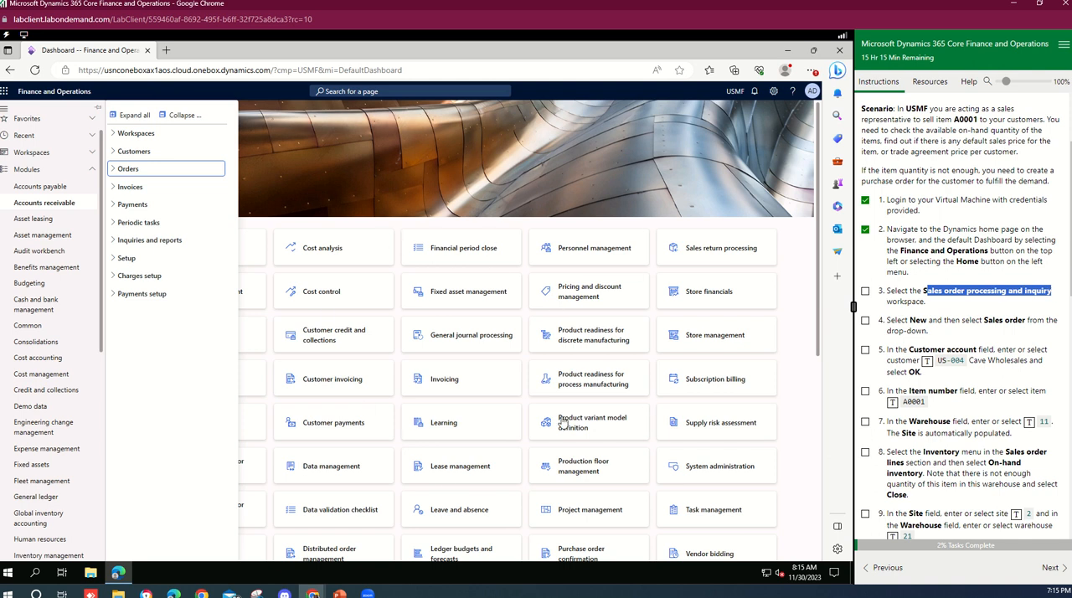
Open the Sales order processing and inquiry workspace from the Workspaces list.
left_click(63, 153)
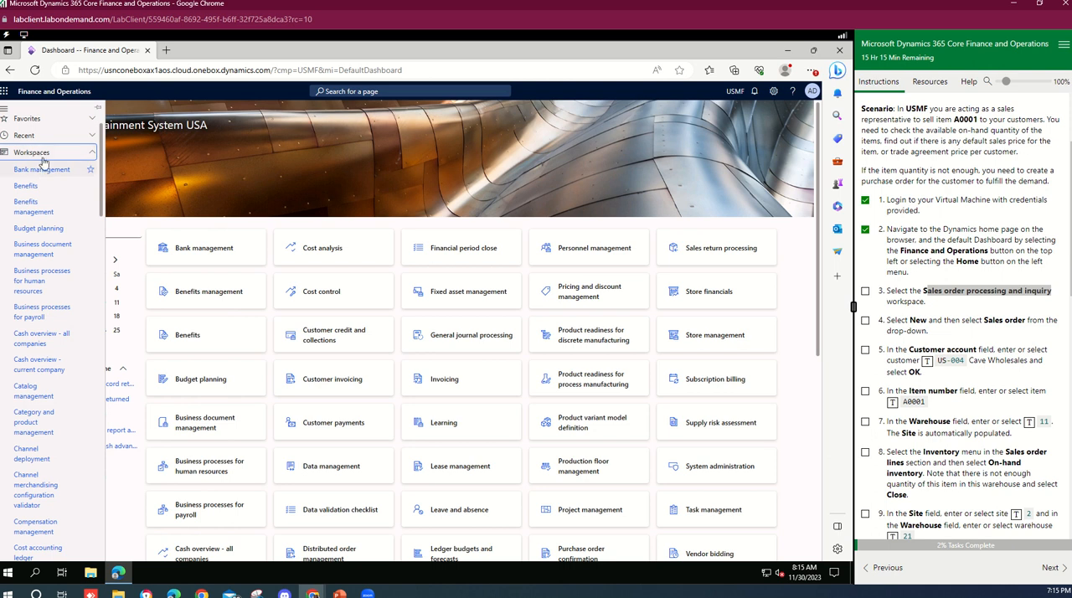
left_click(91, 152)
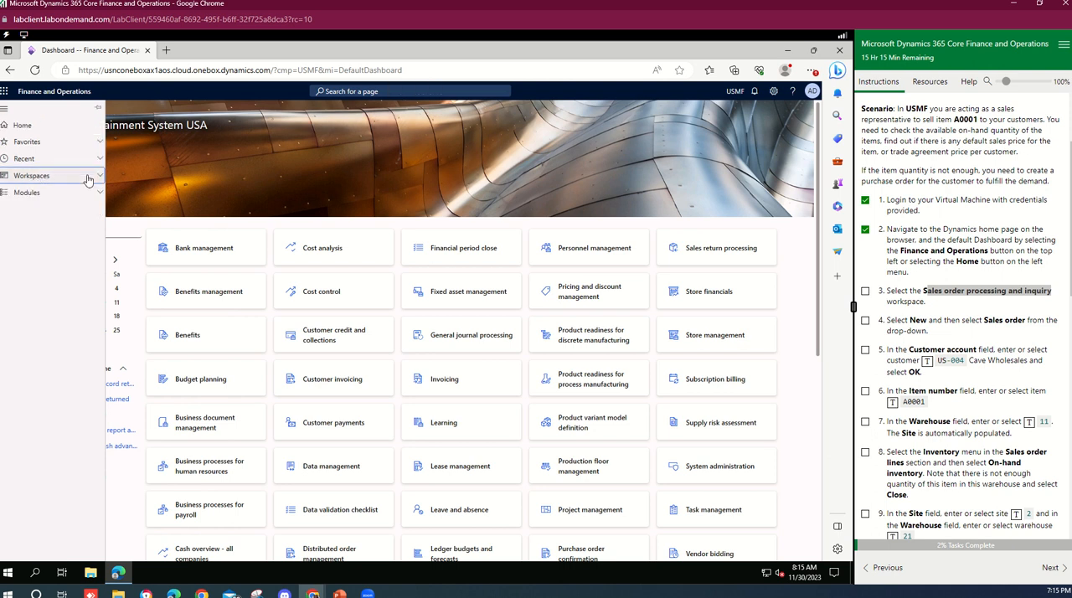
left_click(89, 175)
left_click(925, 291)
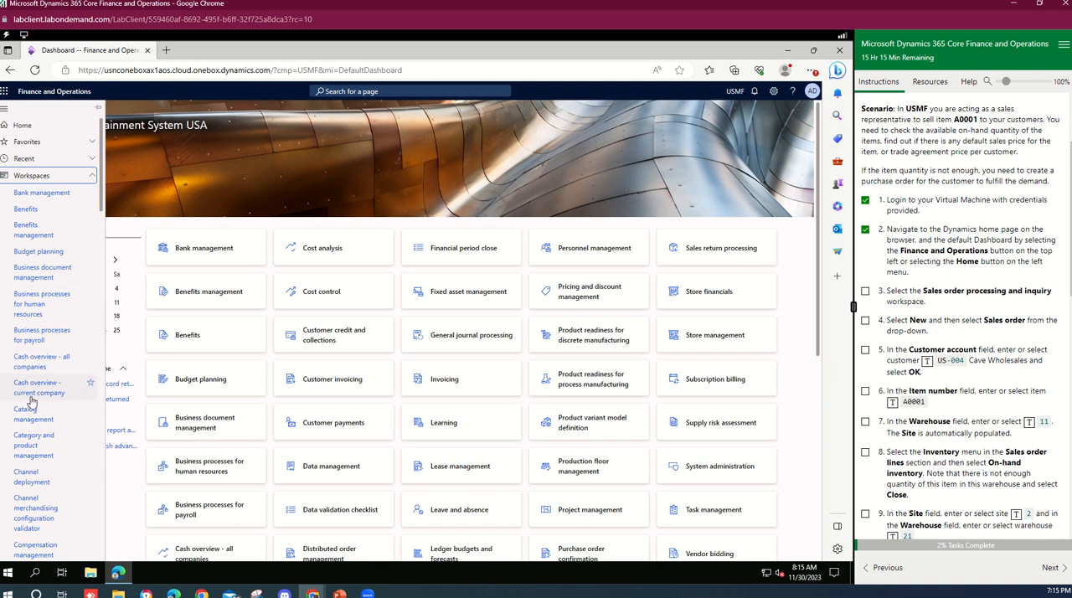
scroll(31, 401, "down", 5)
scroll(31, 400, "down", 10)
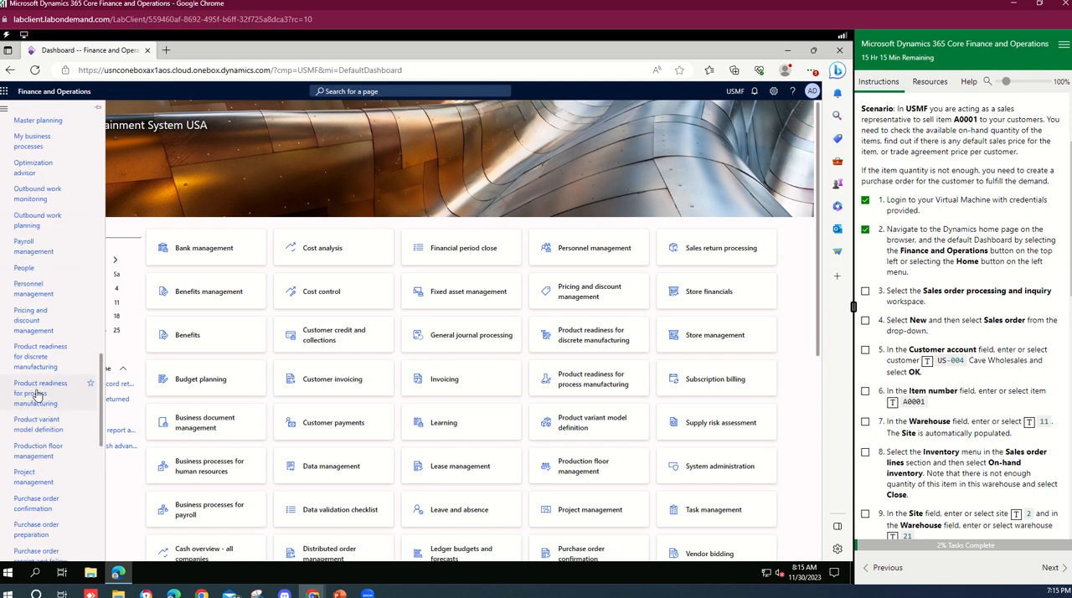
scroll(37, 396, "down", 5)
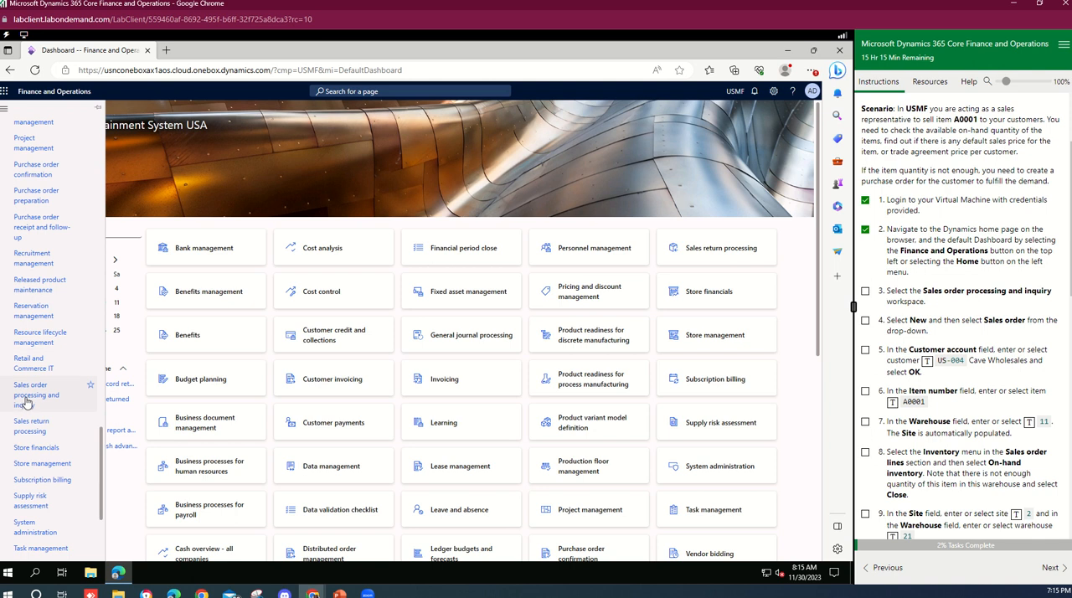
left_click(38, 402)
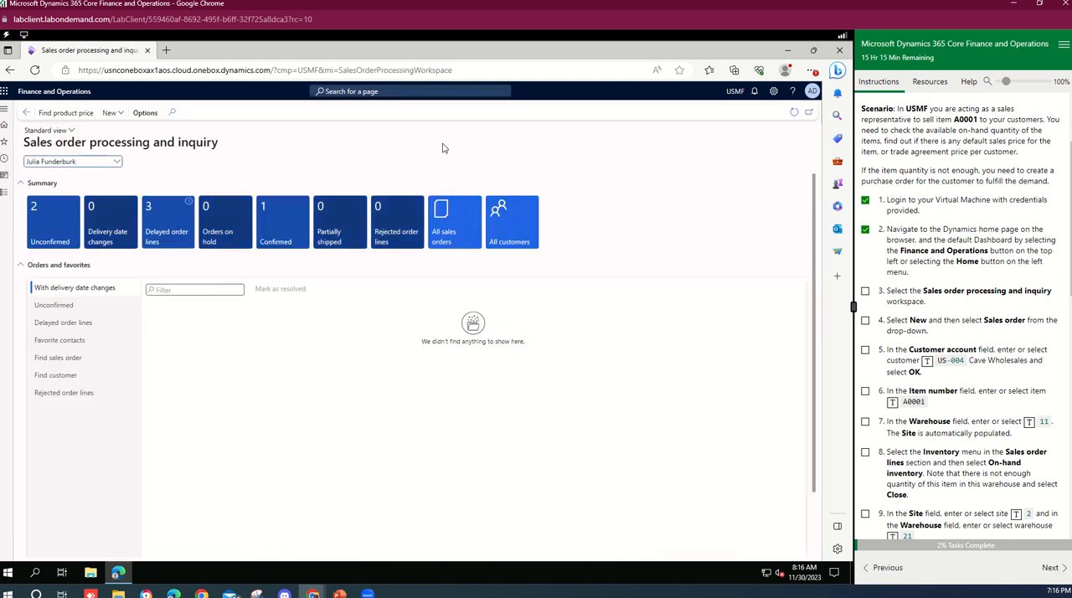
Create a new sales order for customer account US-004, Cave Wholesales, and tick its lab task.
left_click(113, 112)
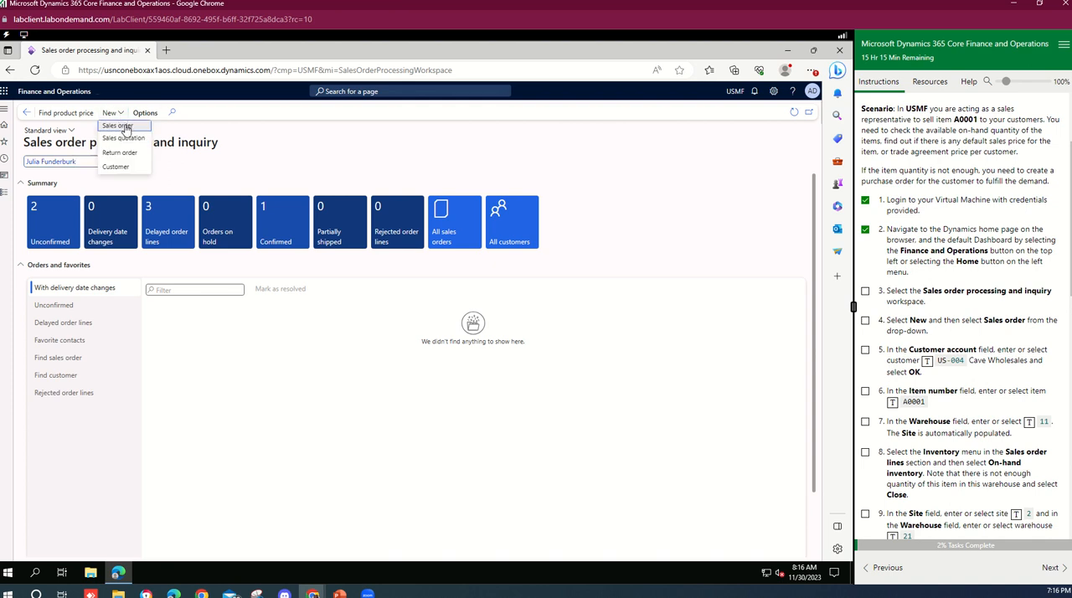
left_click(119, 126)
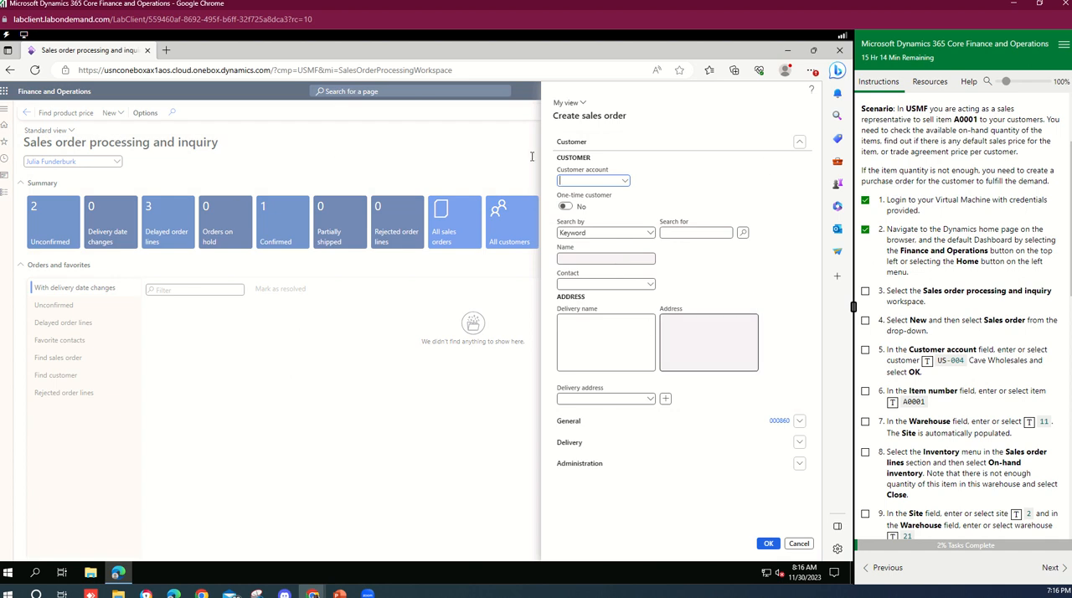
left_click(625, 184)
left_click(625, 184)
left_click(624, 184)
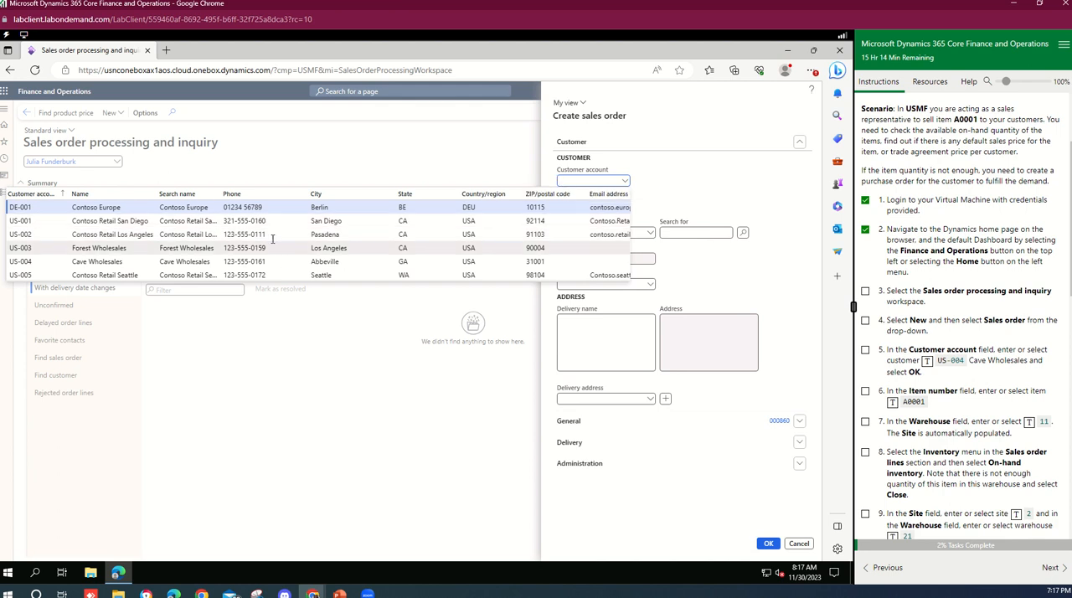
left_click(927, 362)
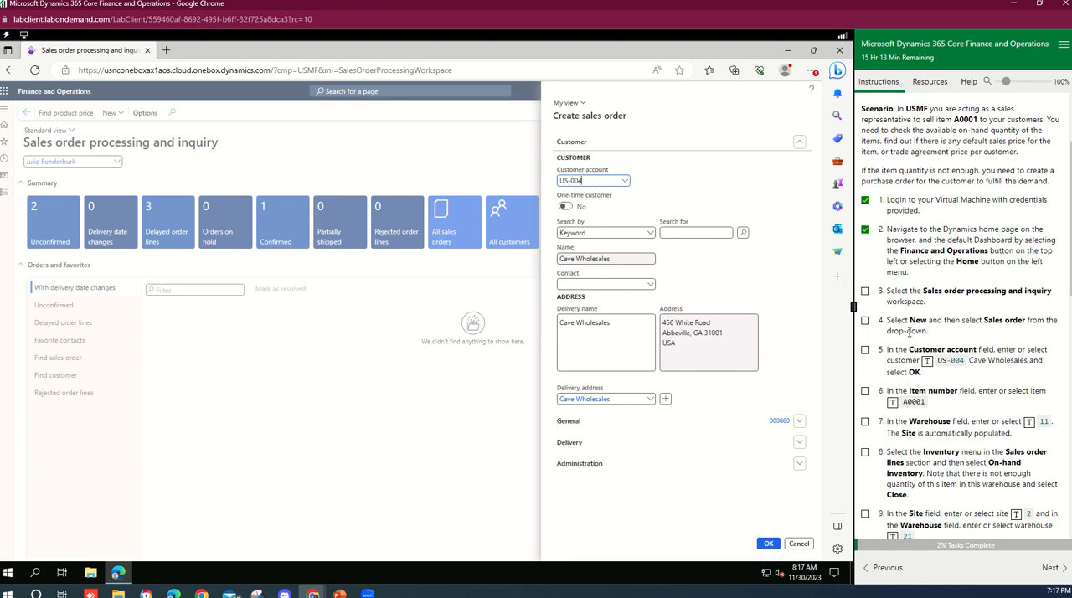
scroll(901, 344, "down", 3)
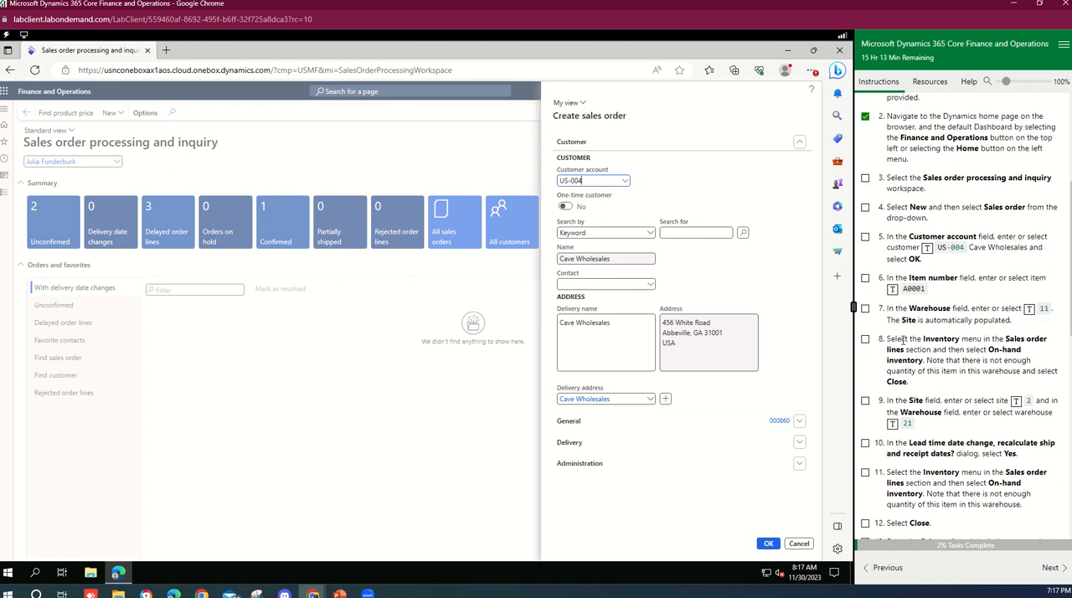
left_click(866, 237)
left_click(445, 247)
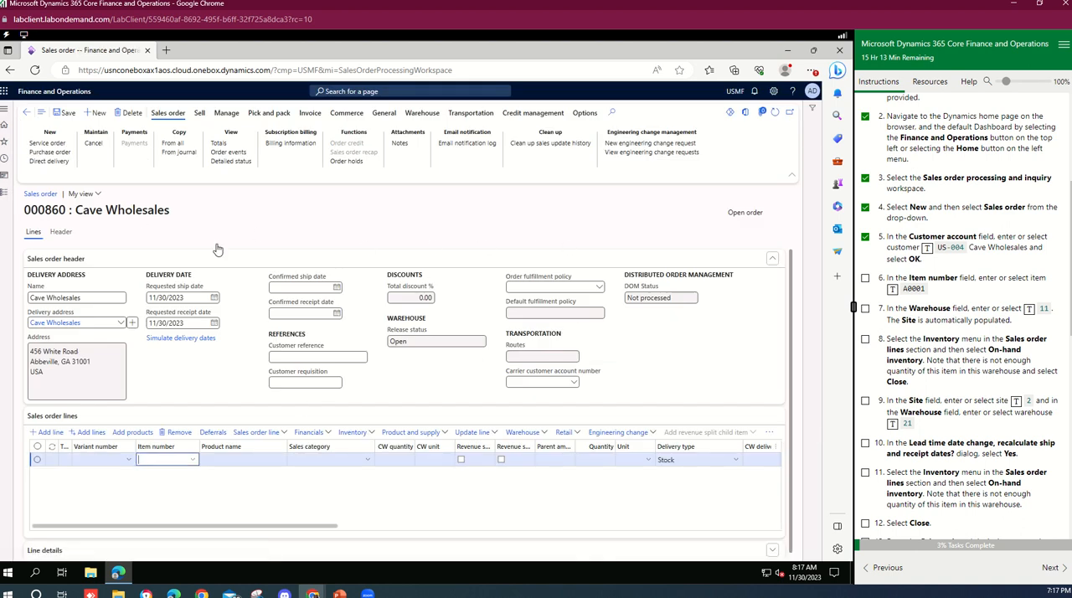
Inspect the order's Header and Lines views and their collapsible sections.
left_click(61, 231)
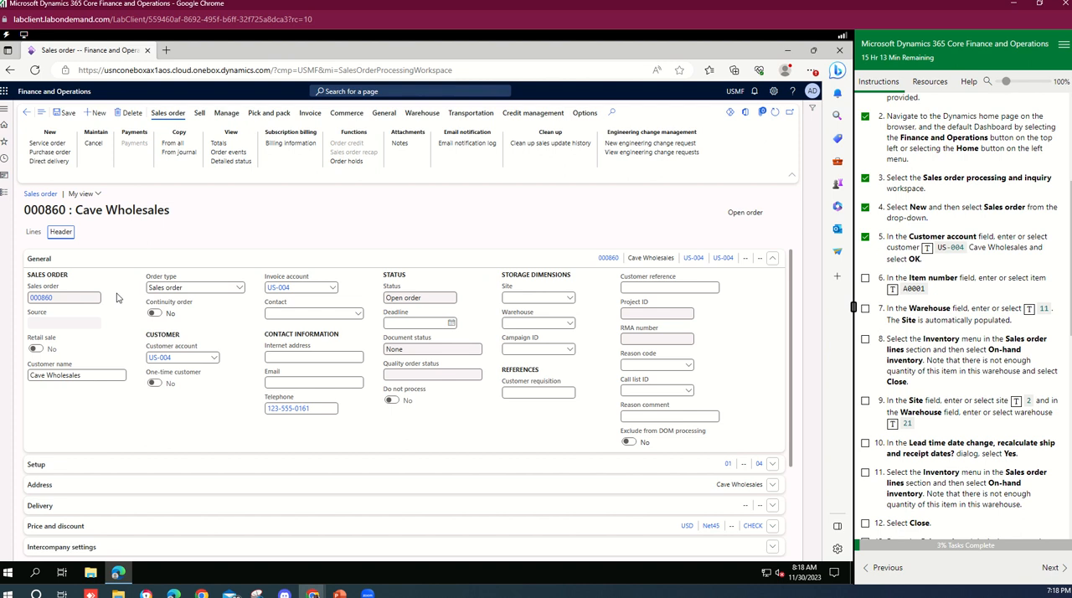
left_click(34, 231)
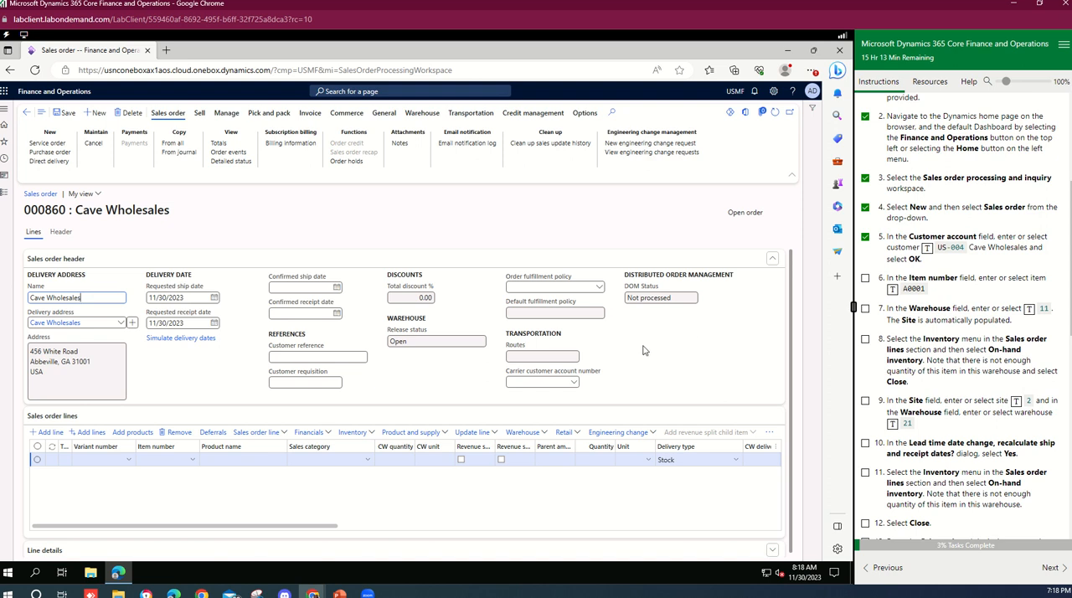
left_click(54, 261)
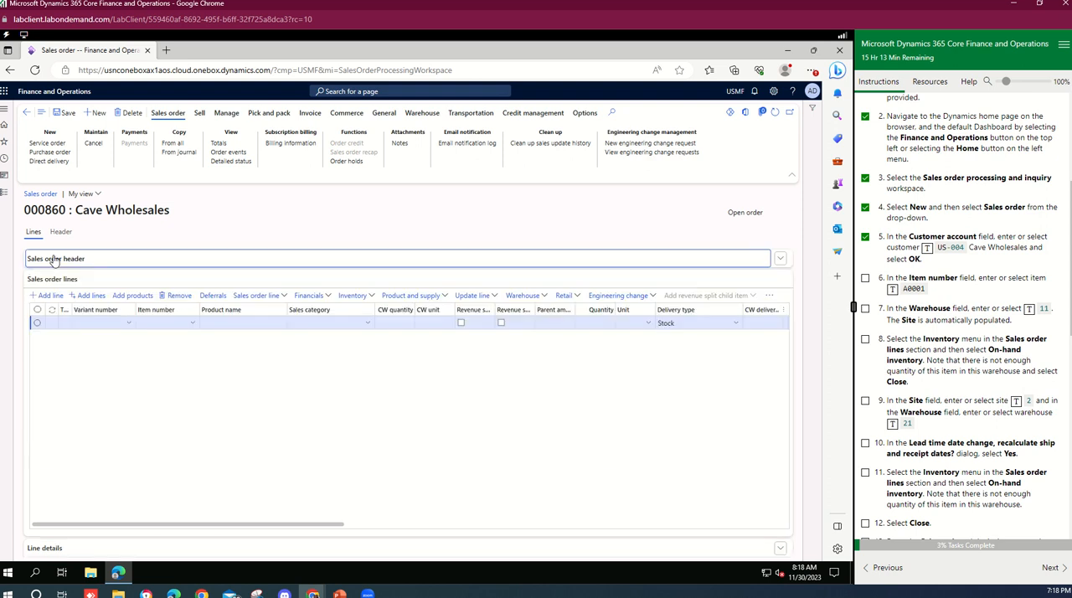
left_click(55, 261)
left_click(54, 260)
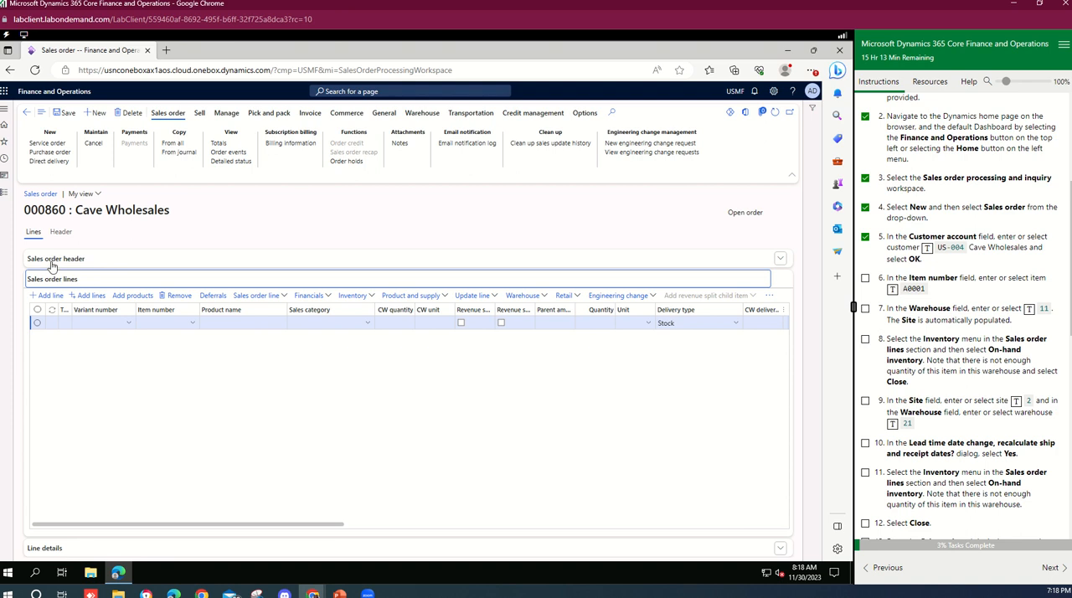
left_click(55, 262)
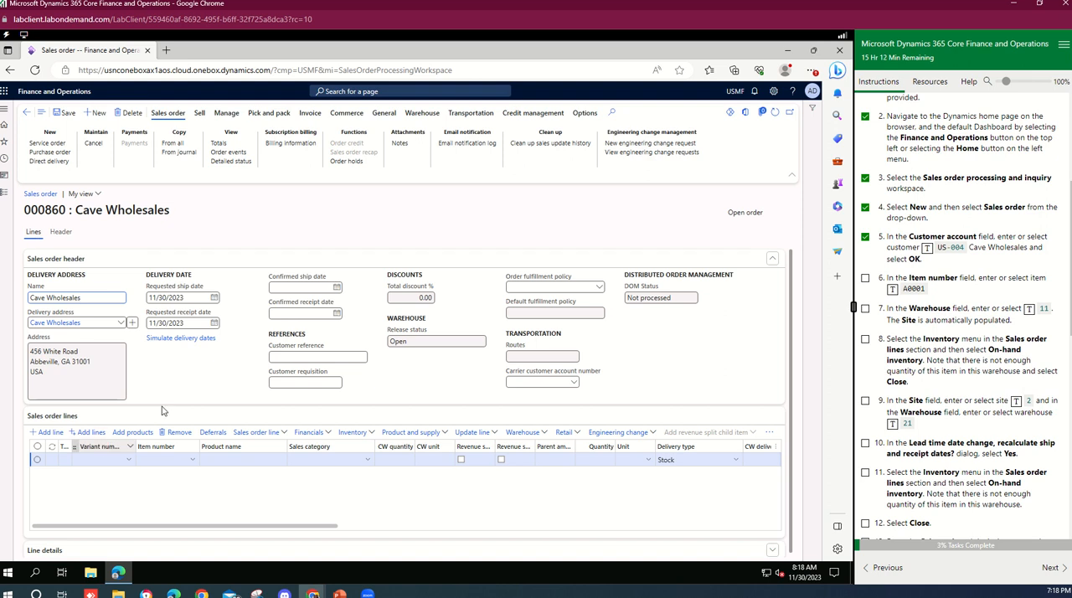
scroll(793, 425, "down", 1)
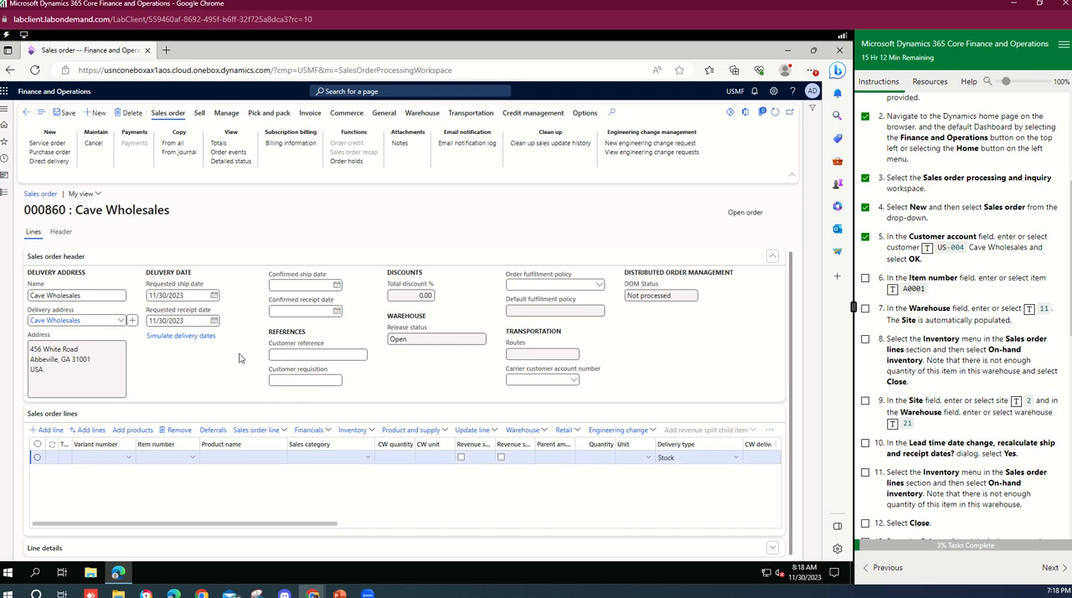
Enter item number A0001 on the first sales order line.
left_click(191, 462)
left_click(191, 462)
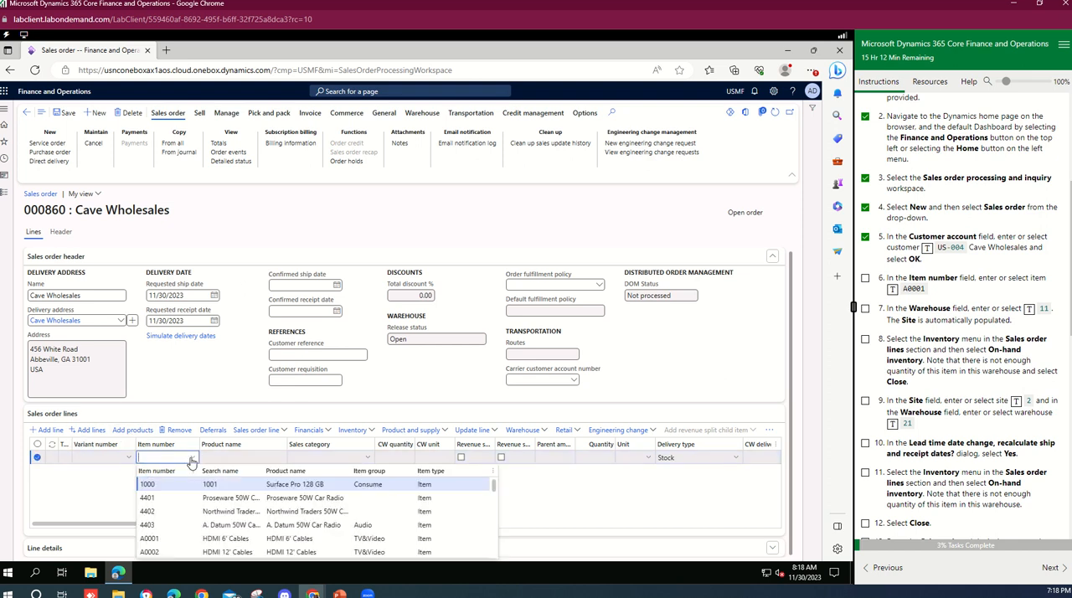
left_click(157, 462)
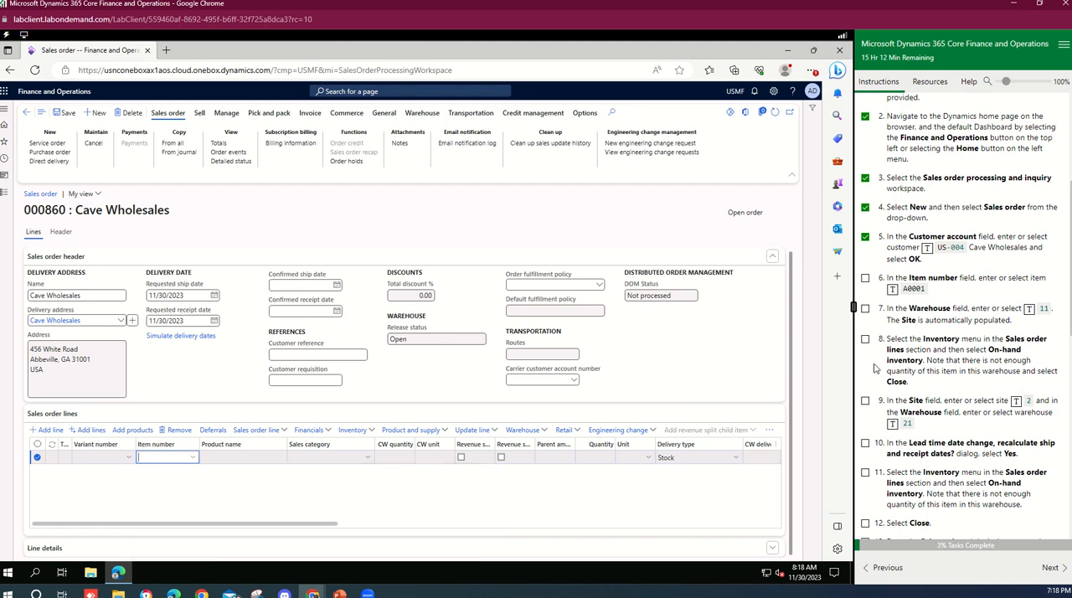
left_click(893, 290)
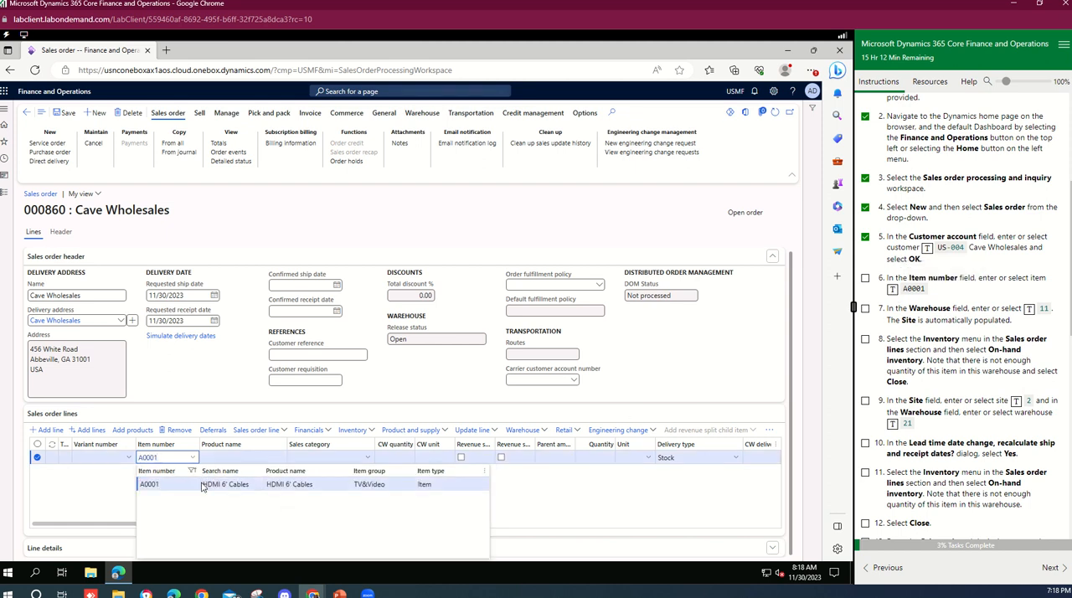
left_click(232, 489)
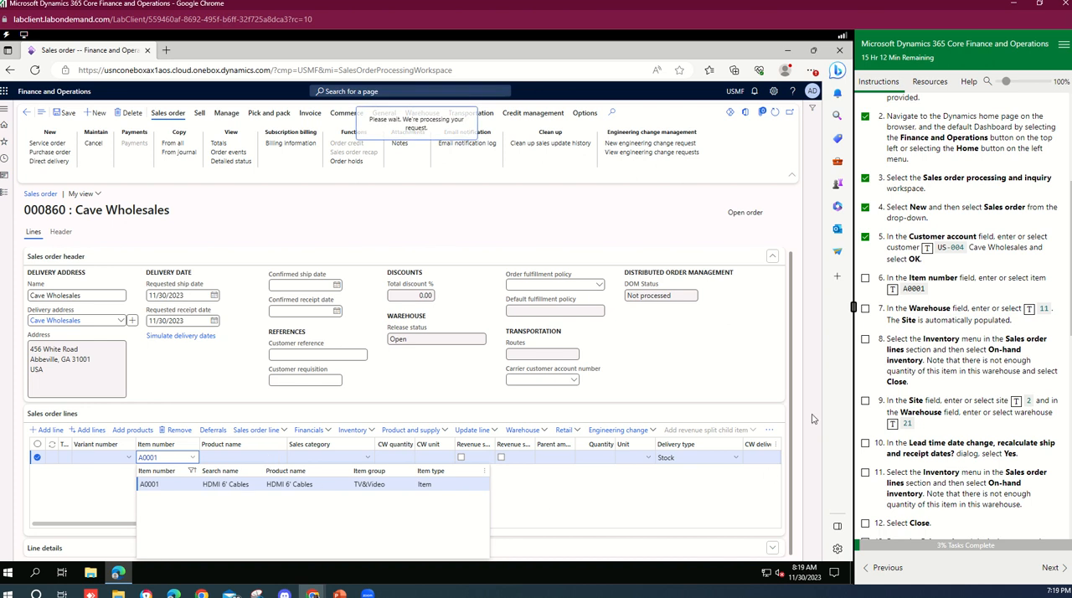
Set the sales line's site to 2 and warehouse to 21.
scroll(985, 452, "down", 2)
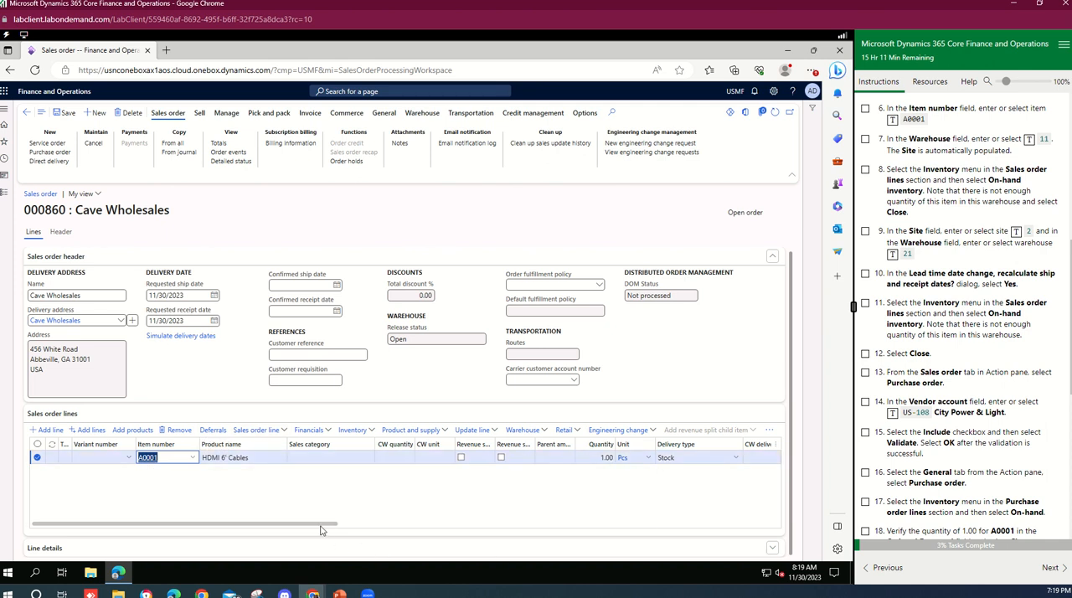
left_click_drag(344, 524, 475, 546)
left_click(650, 458)
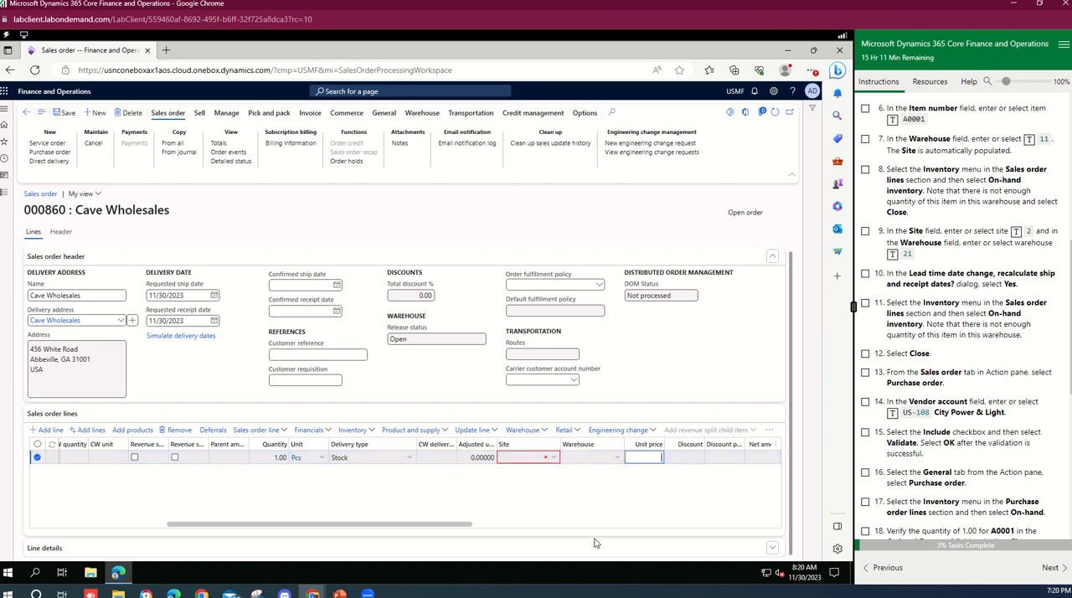
left_click(554, 459)
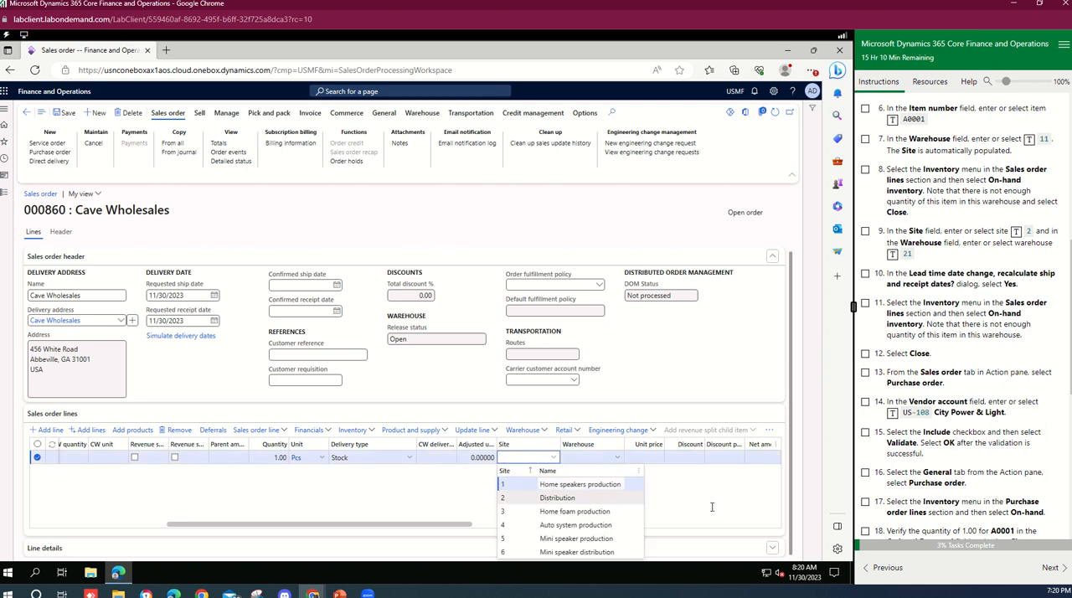
left_click(570, 499)
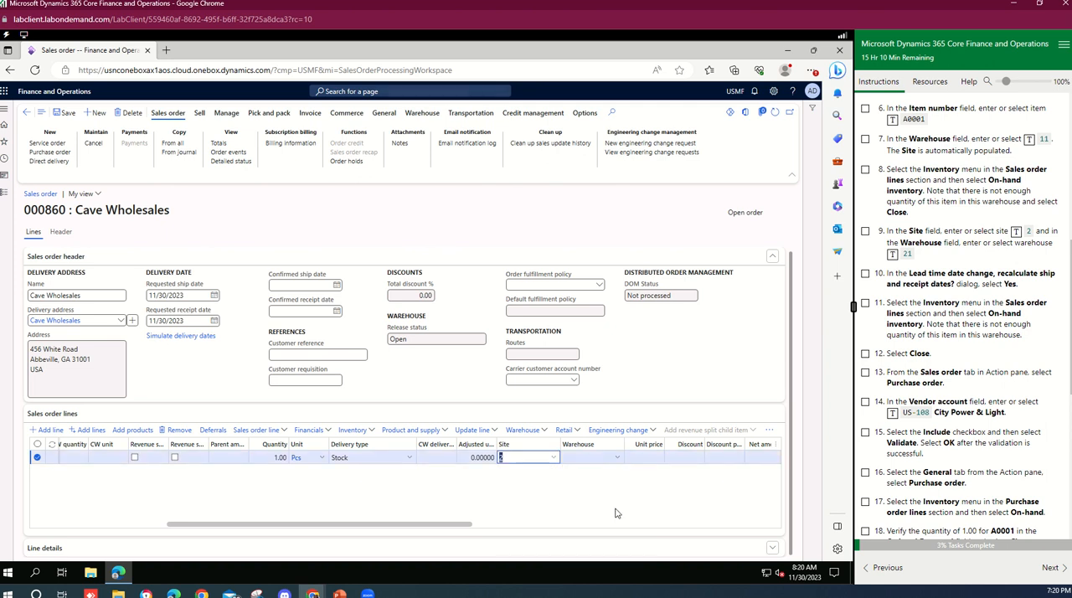
left_click(617, 460)
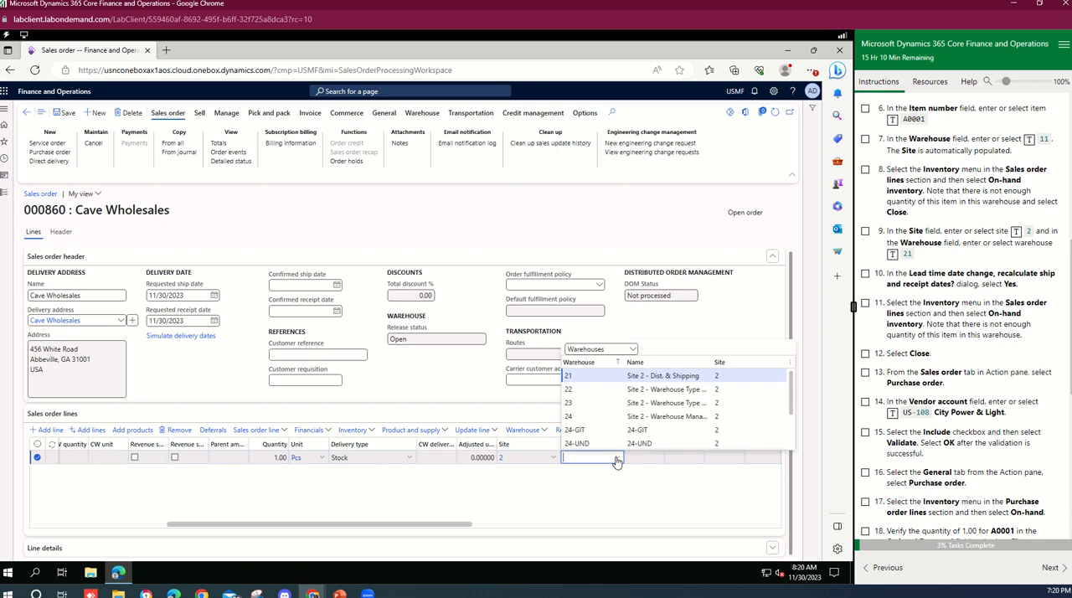
left_click(617, 462)
left_click(617, 460)
left_click(593, 376)
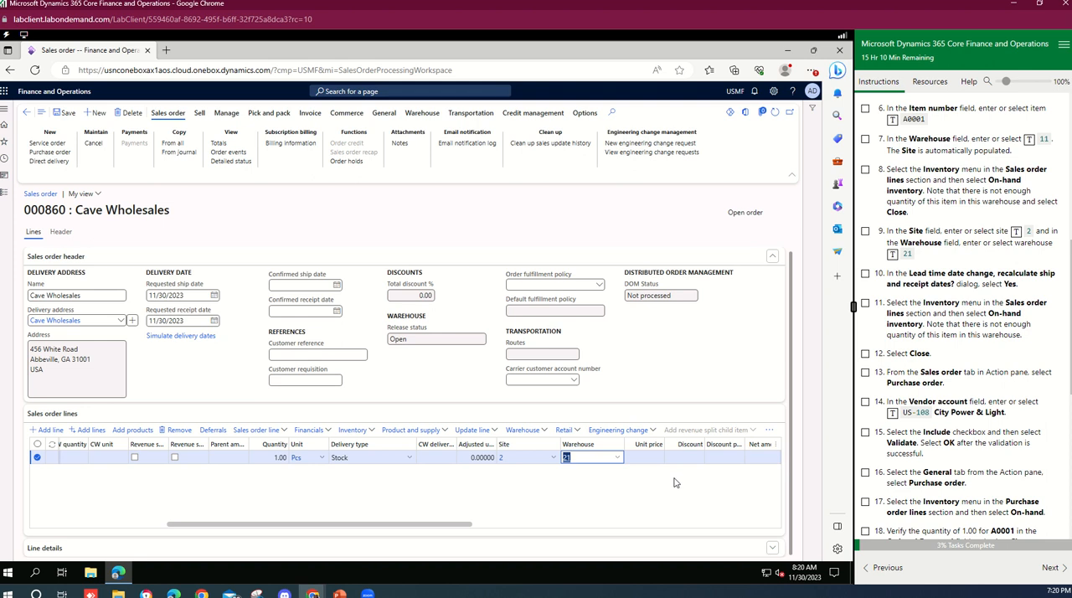
Tick lab task 6 in the instructions panel.
left_click_drag(444, 526, 542, 536)
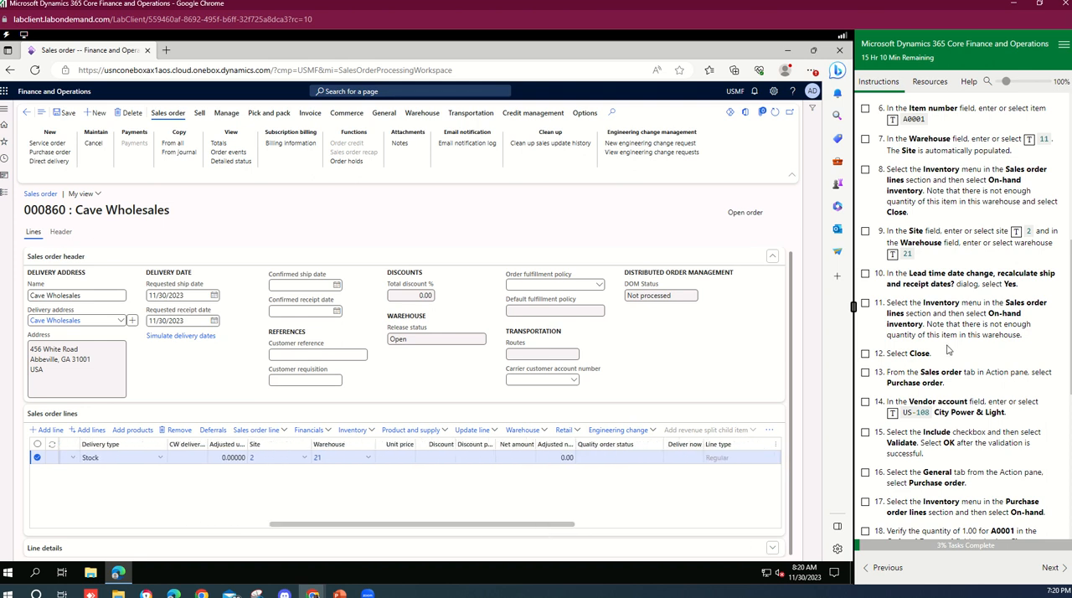
left_click(866, 109)
mouse_move(307, 463)
scroll(935, 203, "up", 2)
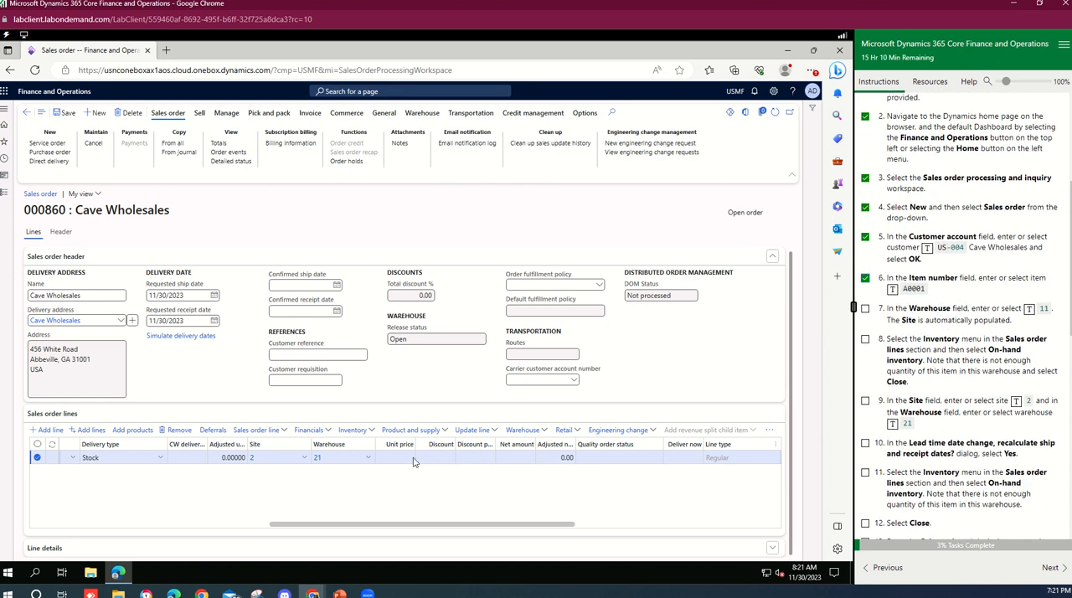
left_click(305, 459)
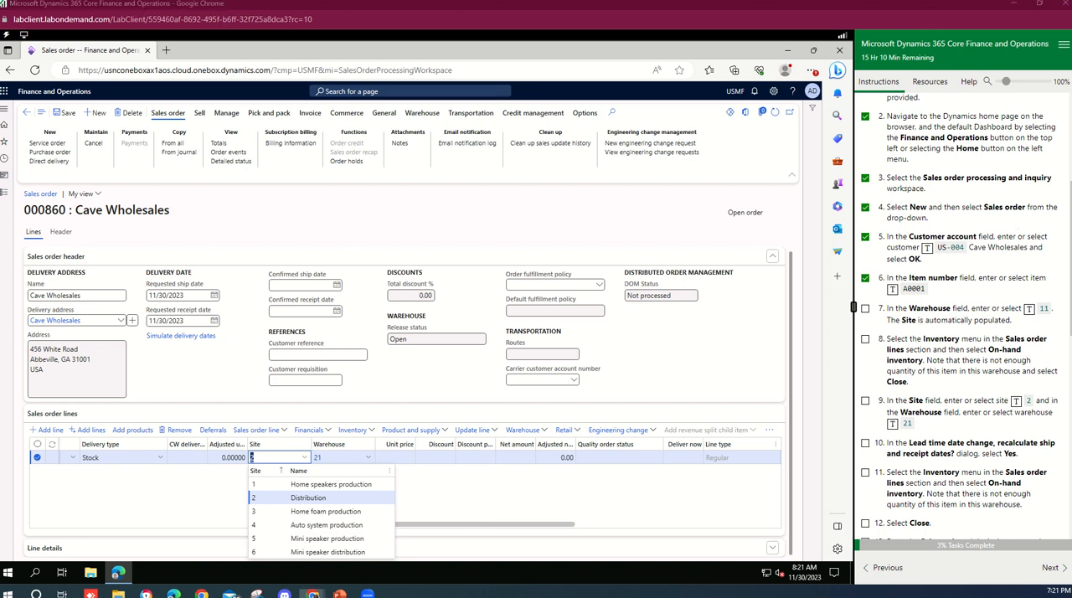
left_click(341, 457)
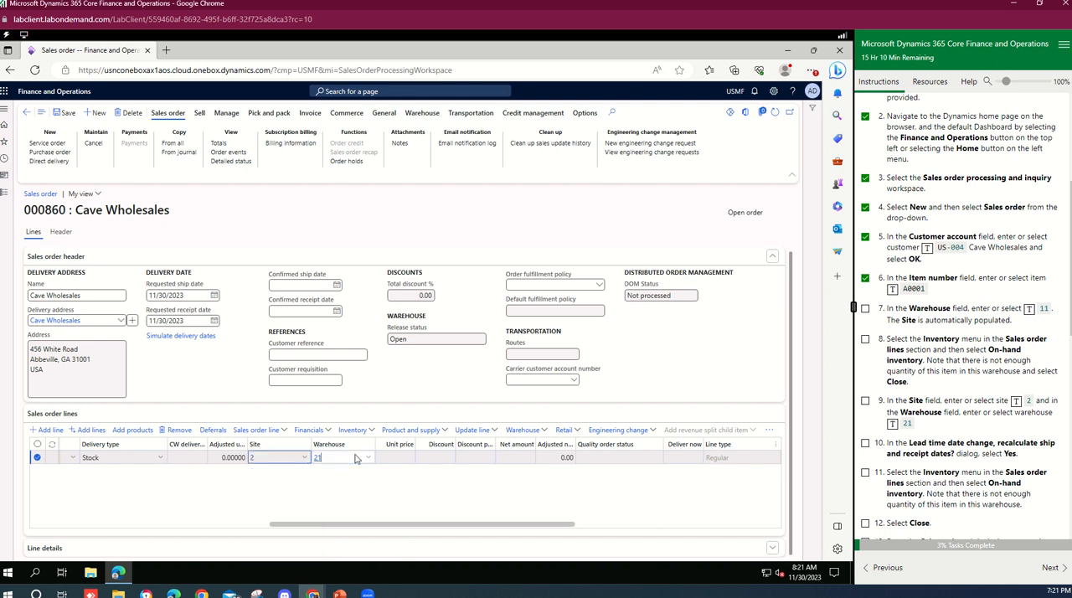
left_click(371, 457)
left_click(270, 459)
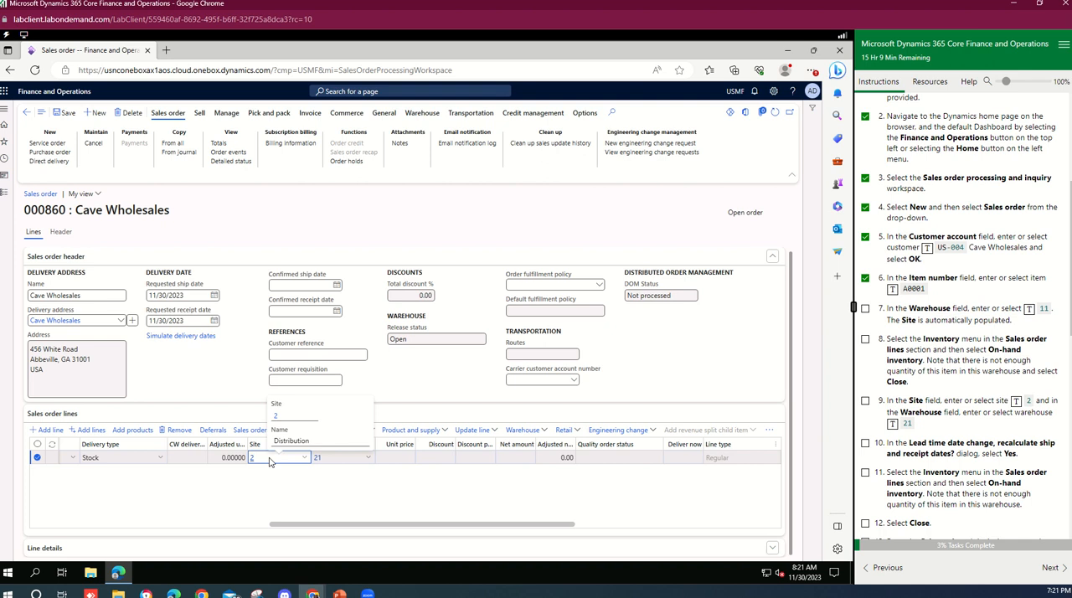
left_click(308, 460)
left_click(350, 460)
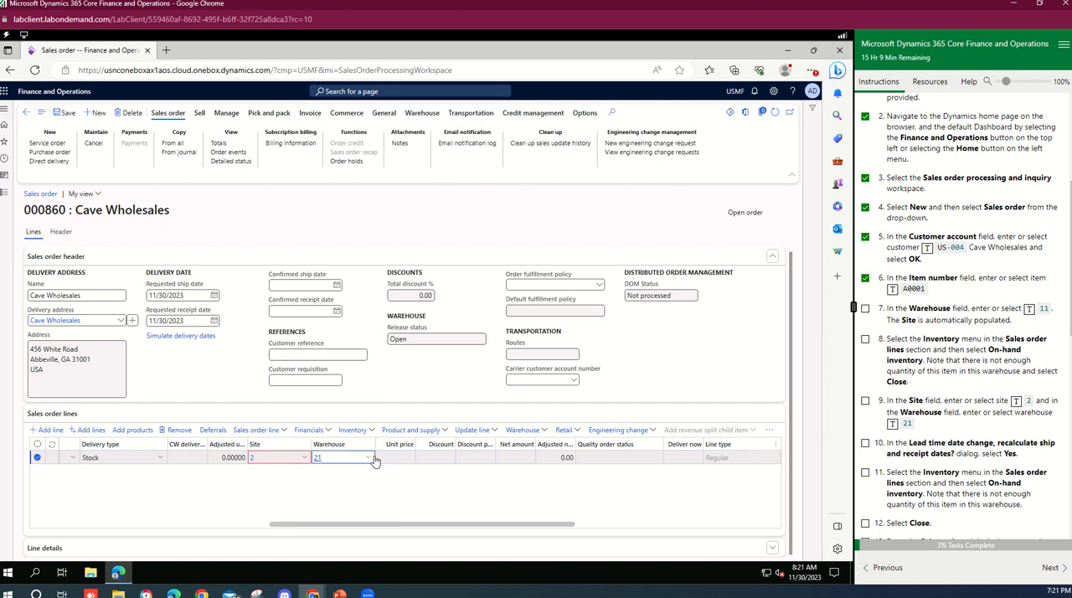
left_click(369, 457)
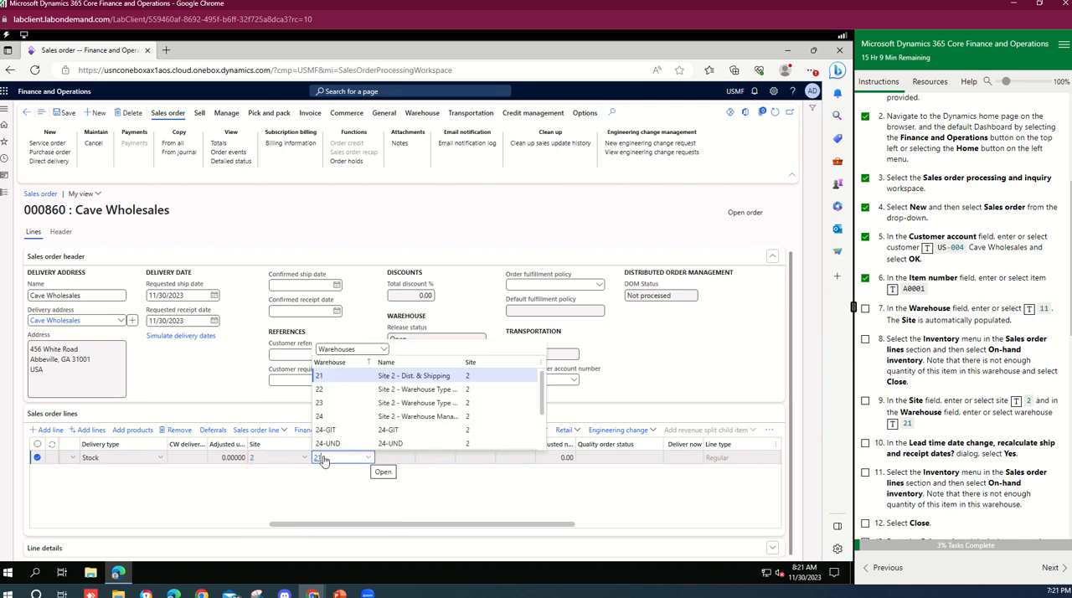
left_click(271, 442)
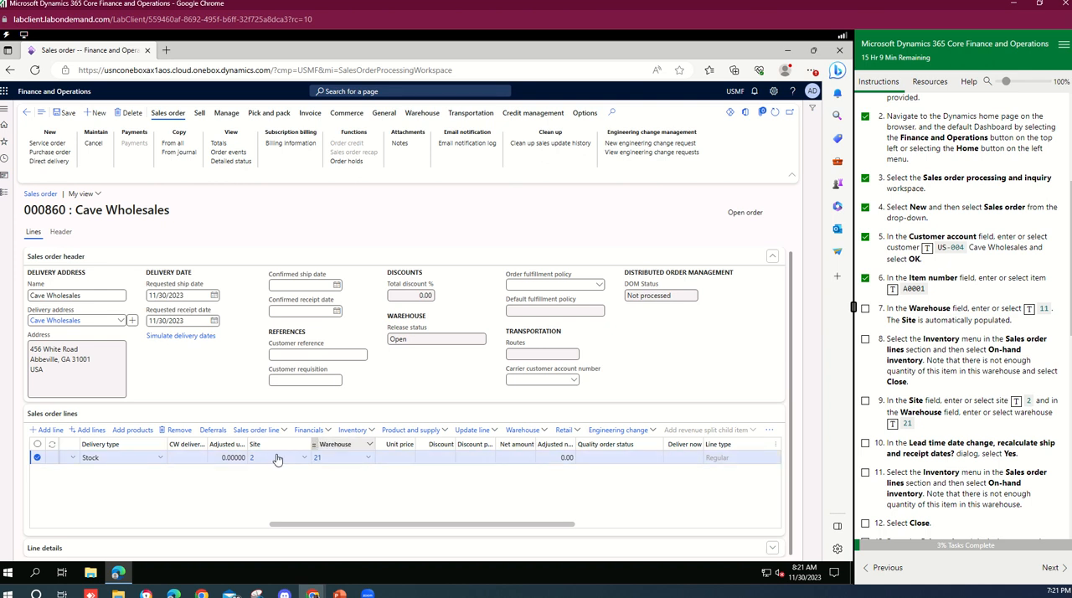
Tick lab task 7 in the instructions panel.
left_click(865, 308)
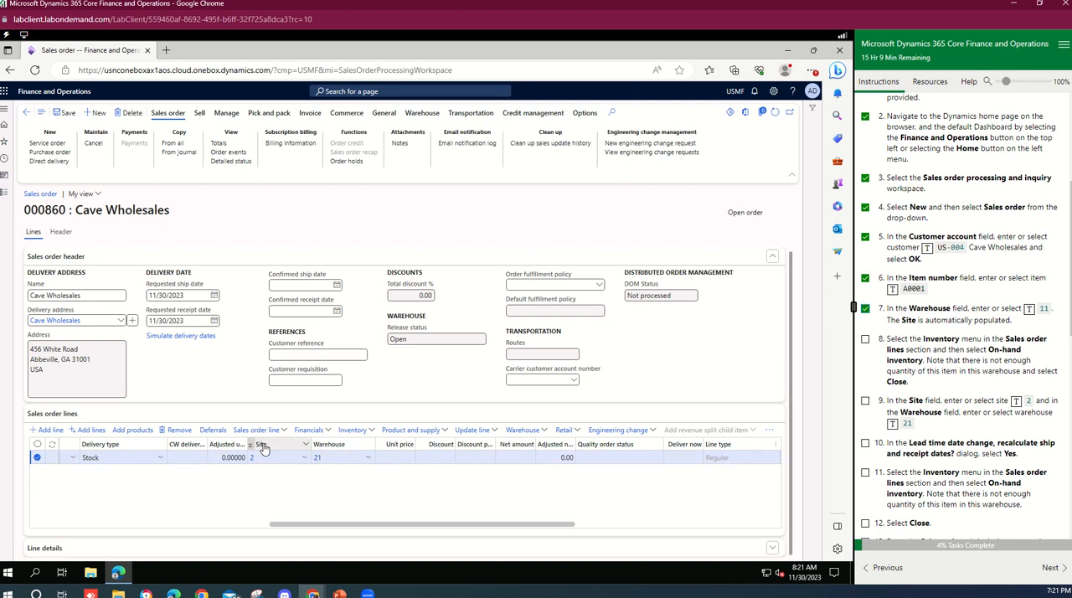
left_click(865, 340)
left_click(866, 339)
Open the on-hand inventory for the sales line's item, review the totals, and close it.
left_click_drag(508, 525, 421, 531)
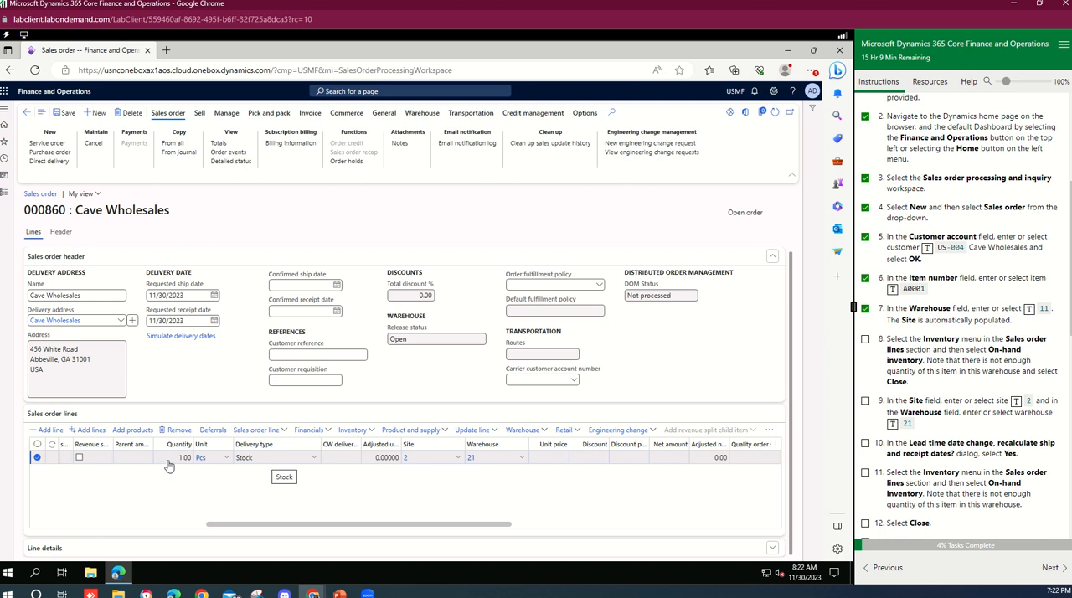
left_click(369, 432)
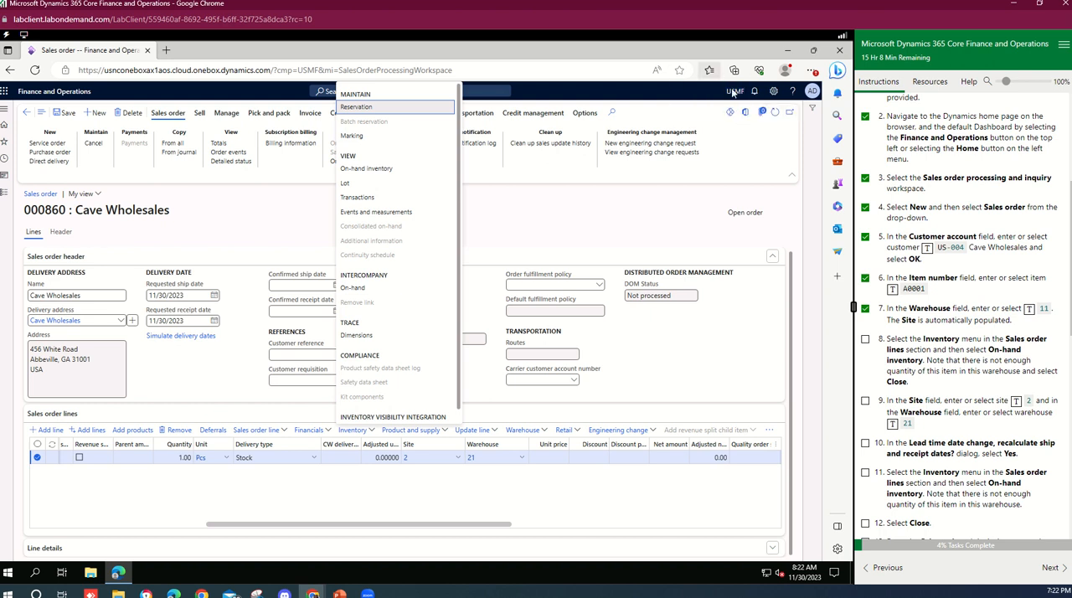
left_click(376, 170)
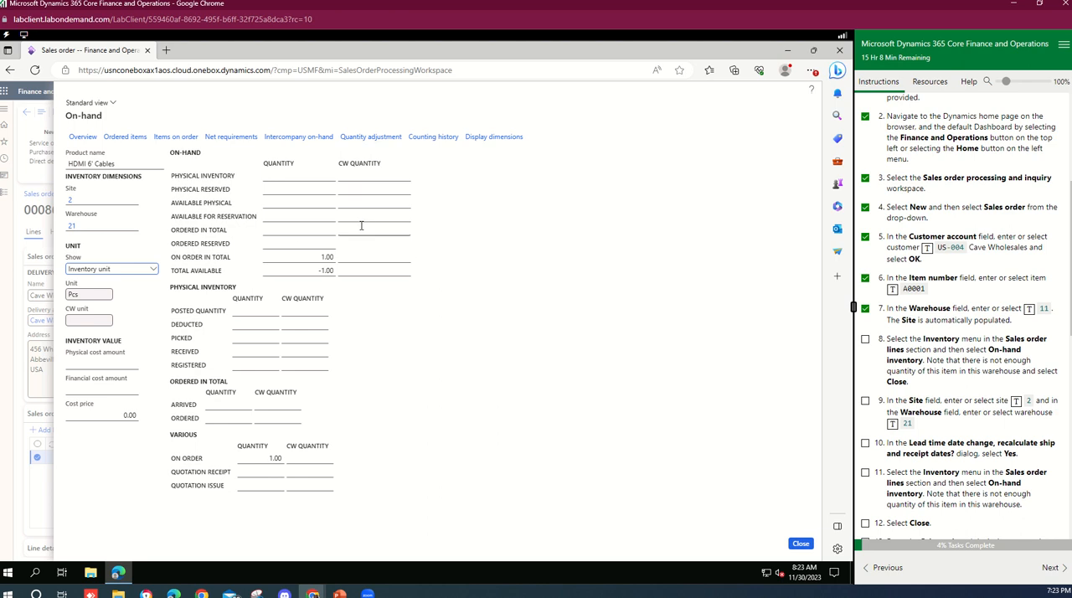
left_click(323, 270)
left_click(801, 545)
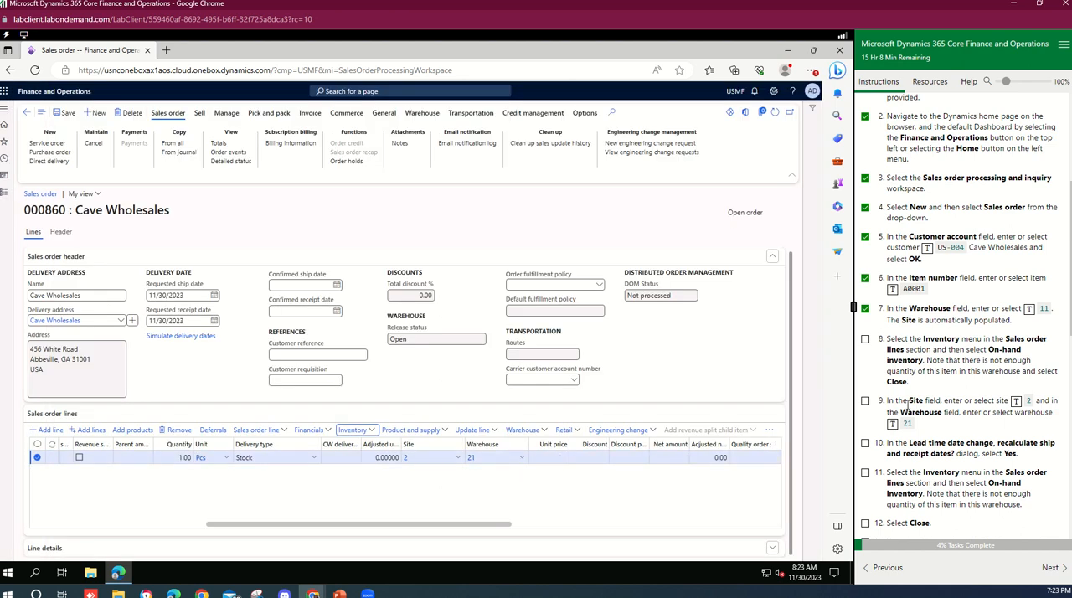
Tick lab tasks 8 and 9 in the instructions panel.
scroll(908, 400, "down", 2)
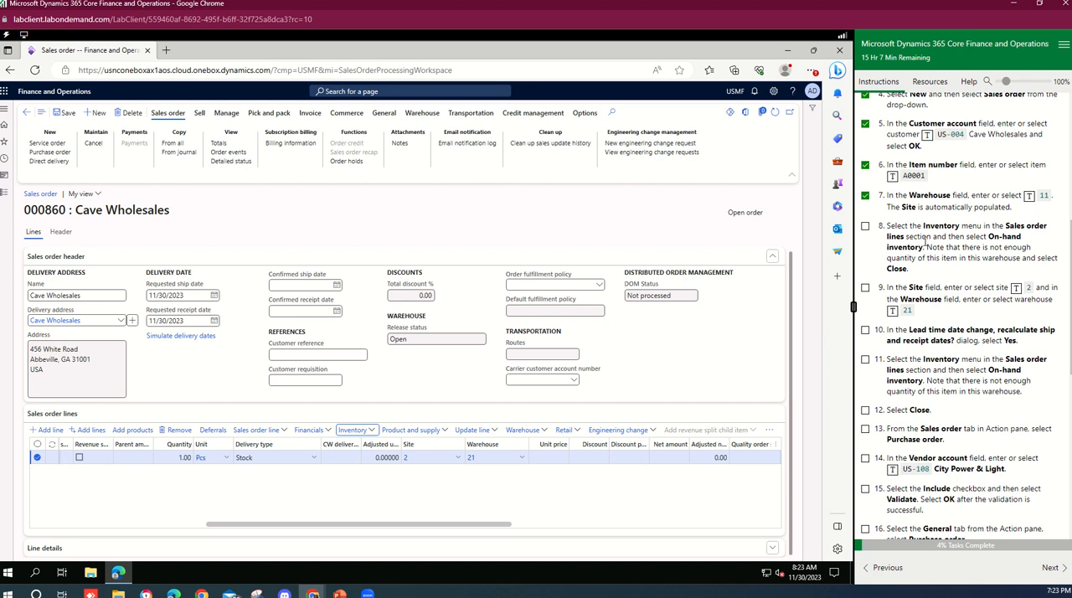
left_click(866, 226)
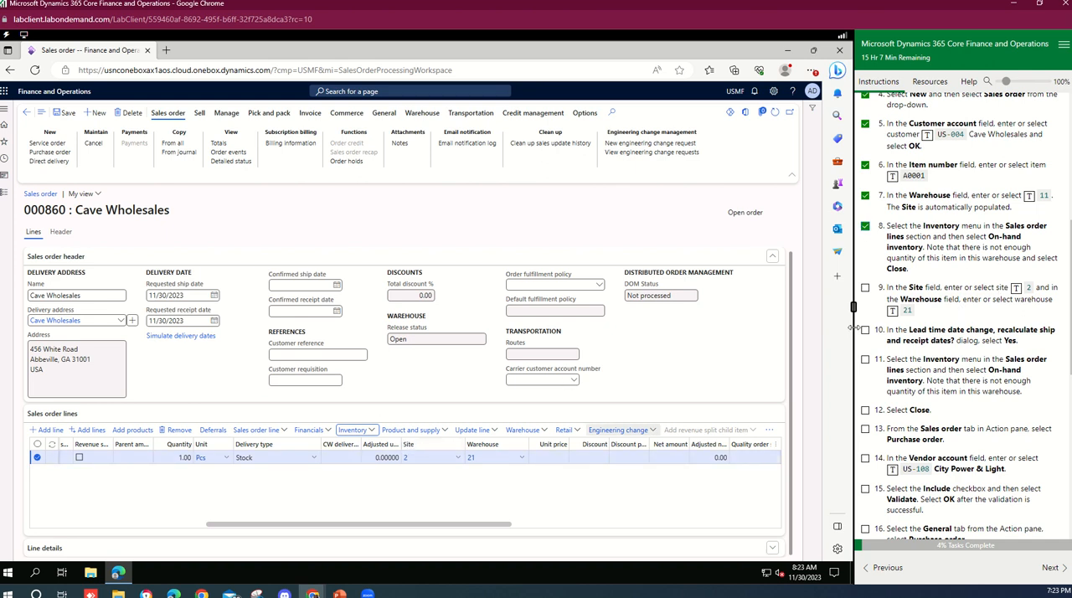
left_click(866, 288)
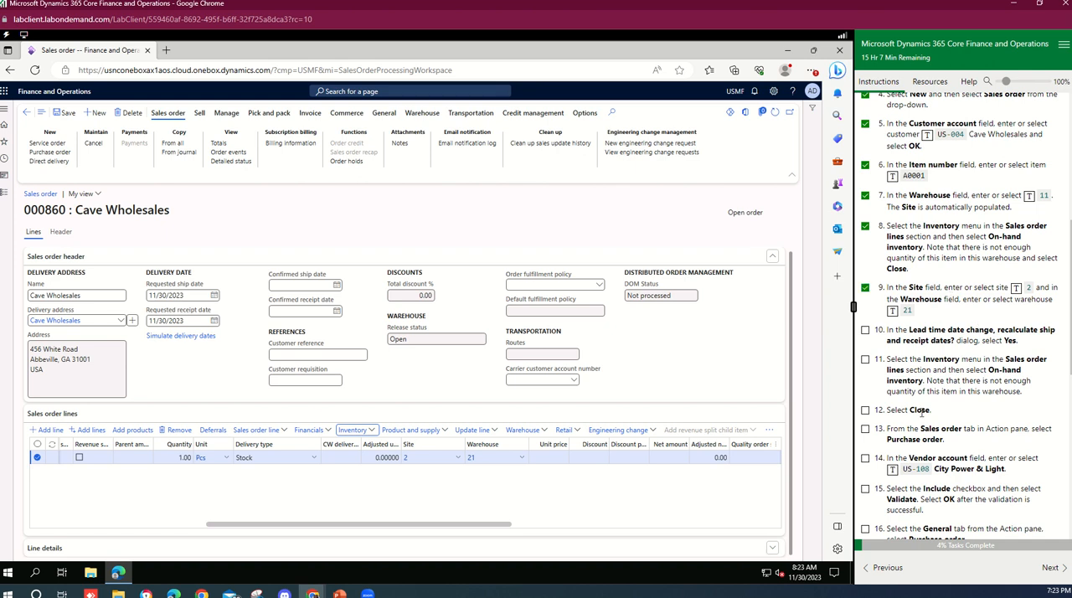
Reopen the line's on-hand inventory, view its items on order, return, and close the on-hand page.
left_click(376, 435)
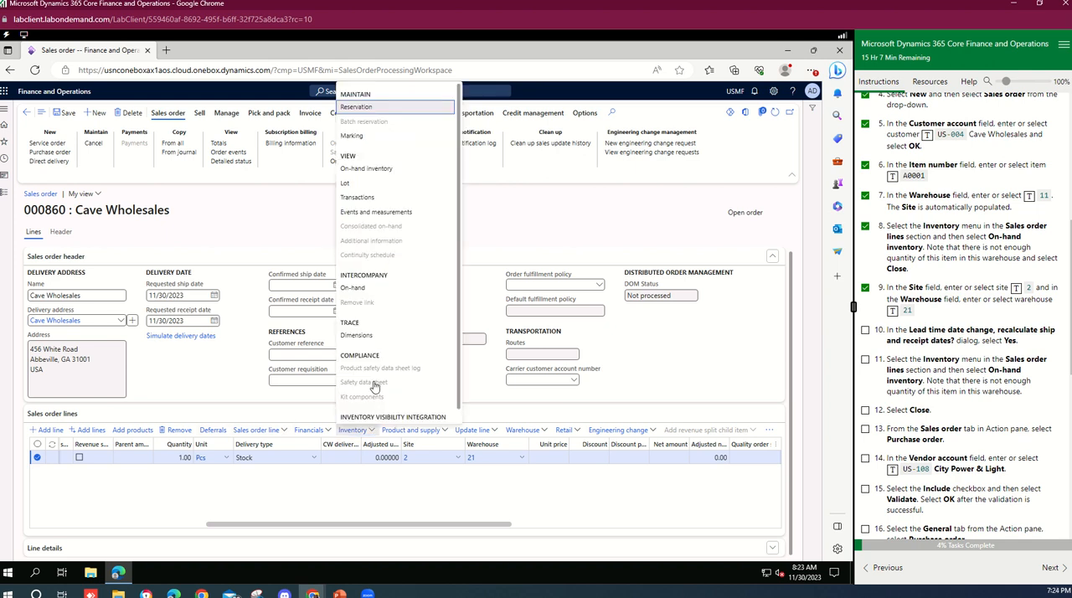
left_click(374, 170)
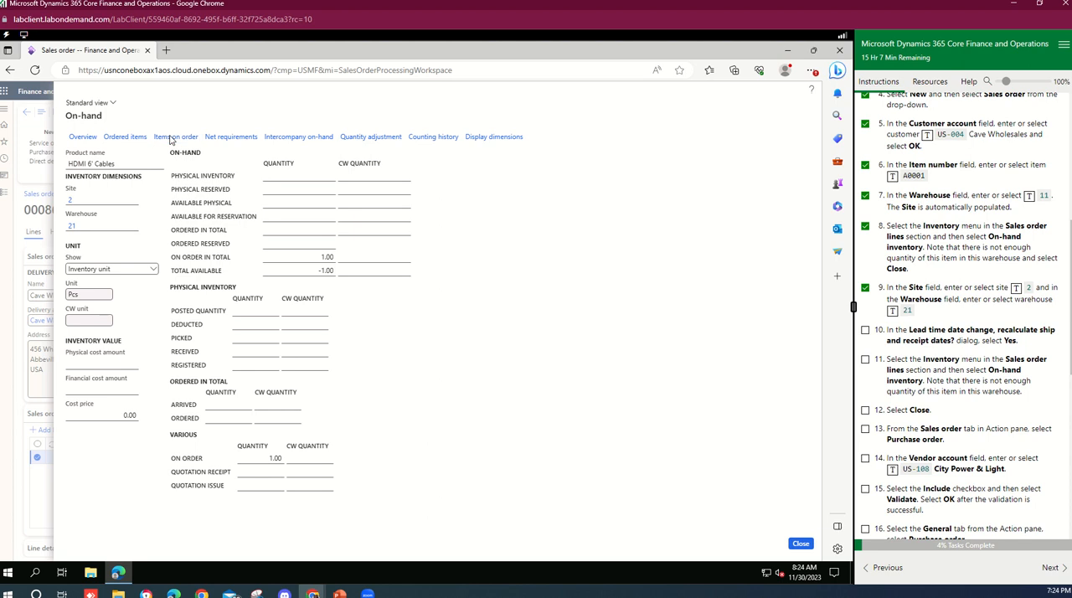
left_click(132, 139)
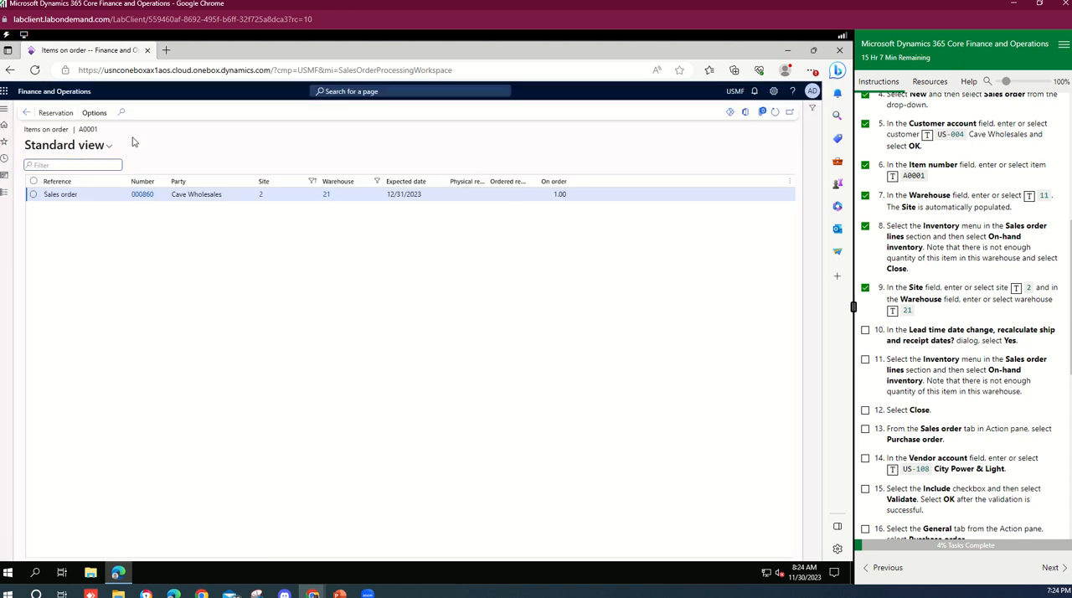
left_click(27, 114)
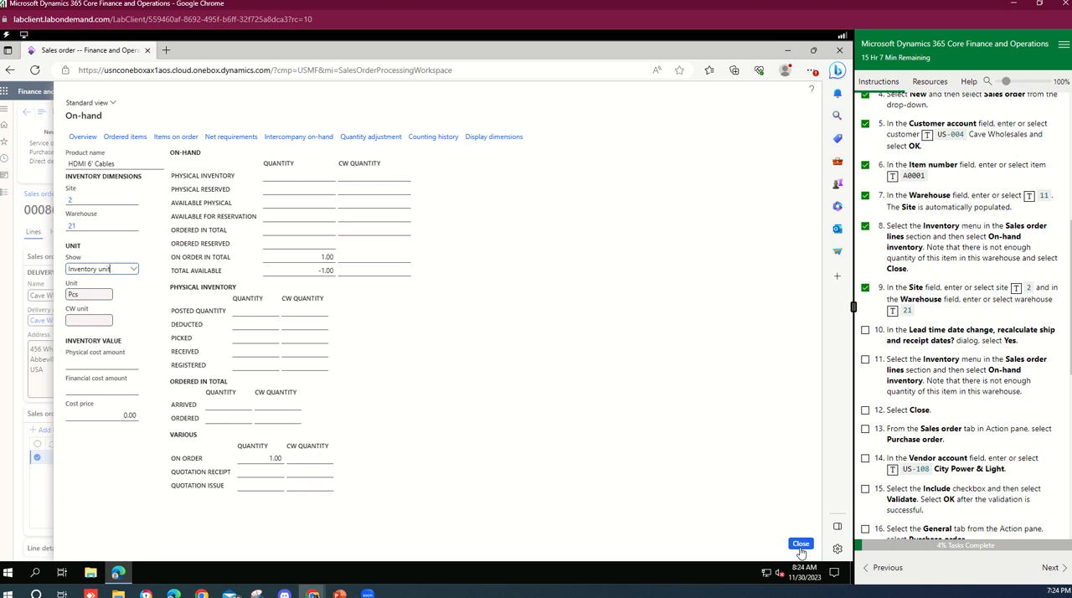
left_click(801, 546)
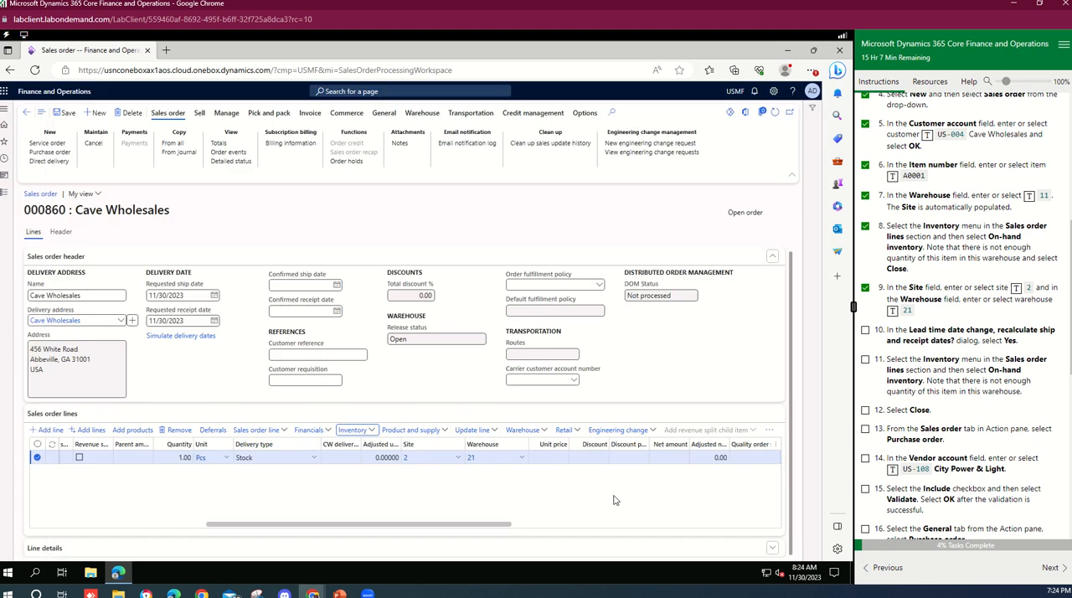
Save the sales order and tick lab tasks 10, 11 and 12.
left_click(62, 113)
left_click(865, 330)
scroll(921, 432, "down", 3)
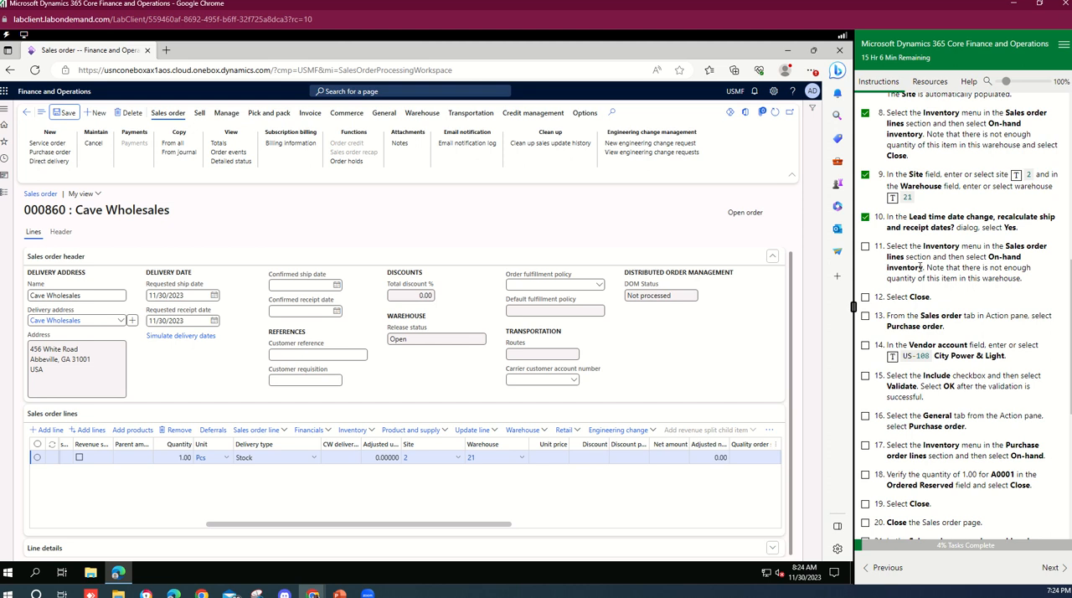
left_click(865, 247)
left_click(865, 296)
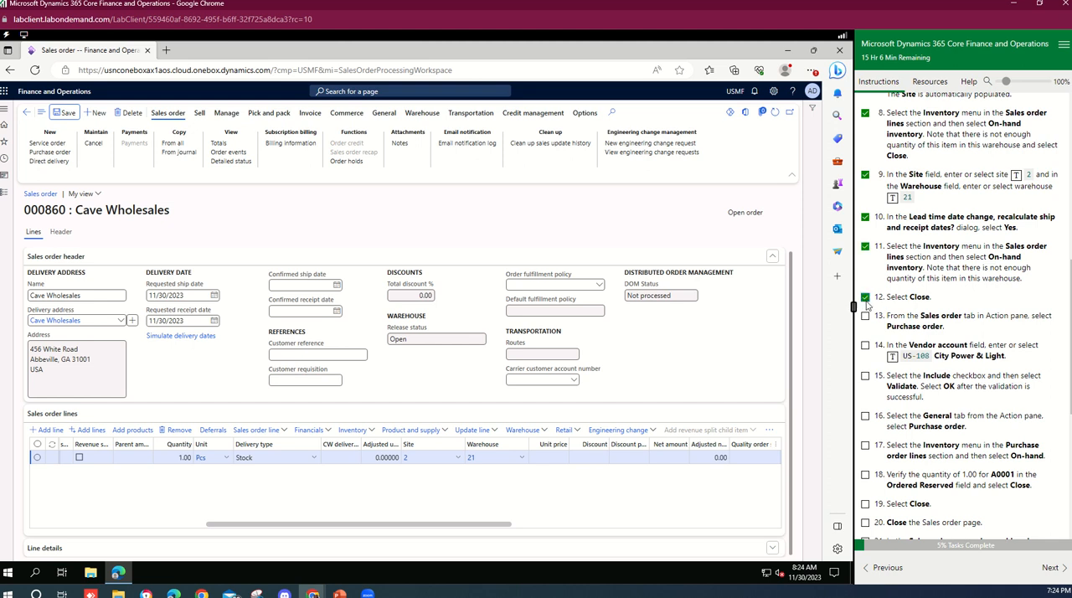
Change the sales line's site to 1 and warehouse to 11.
left_click(490, 459)
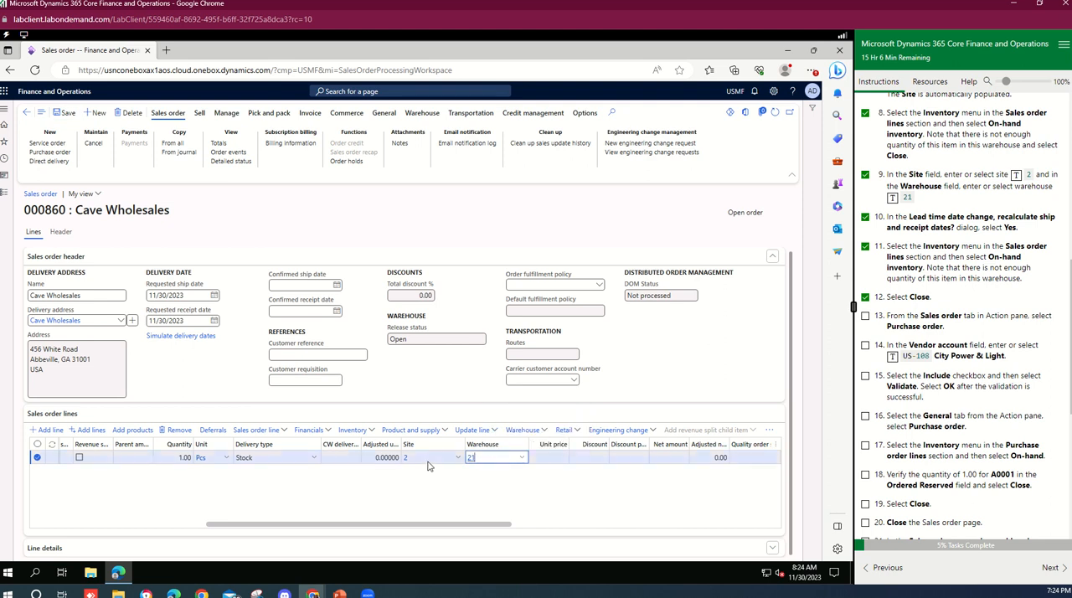
left_click(440, 461)
left_click(457, 459)
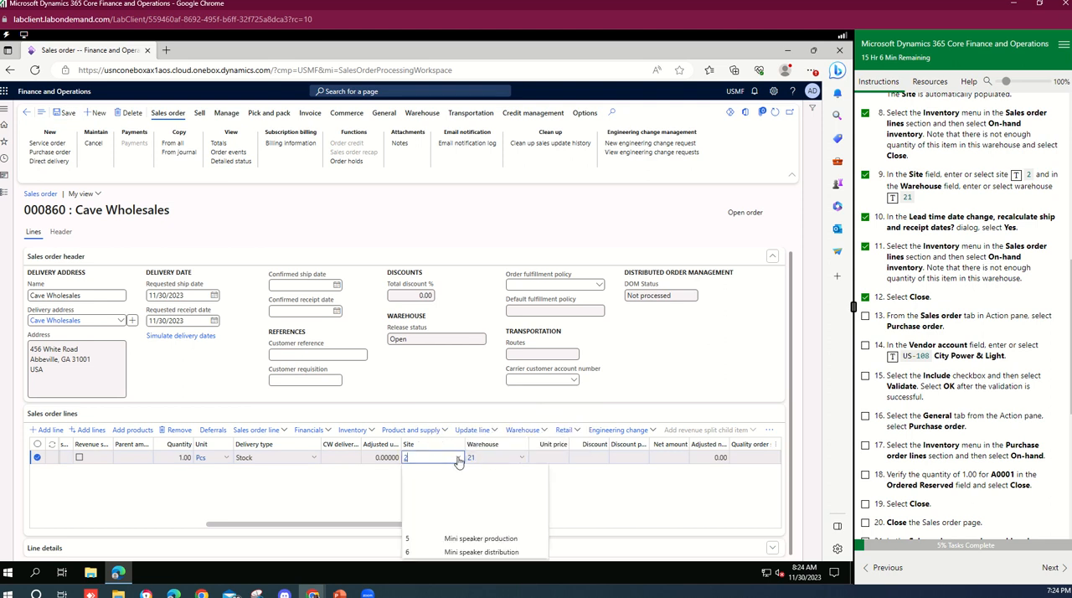
left_click(438, 486)
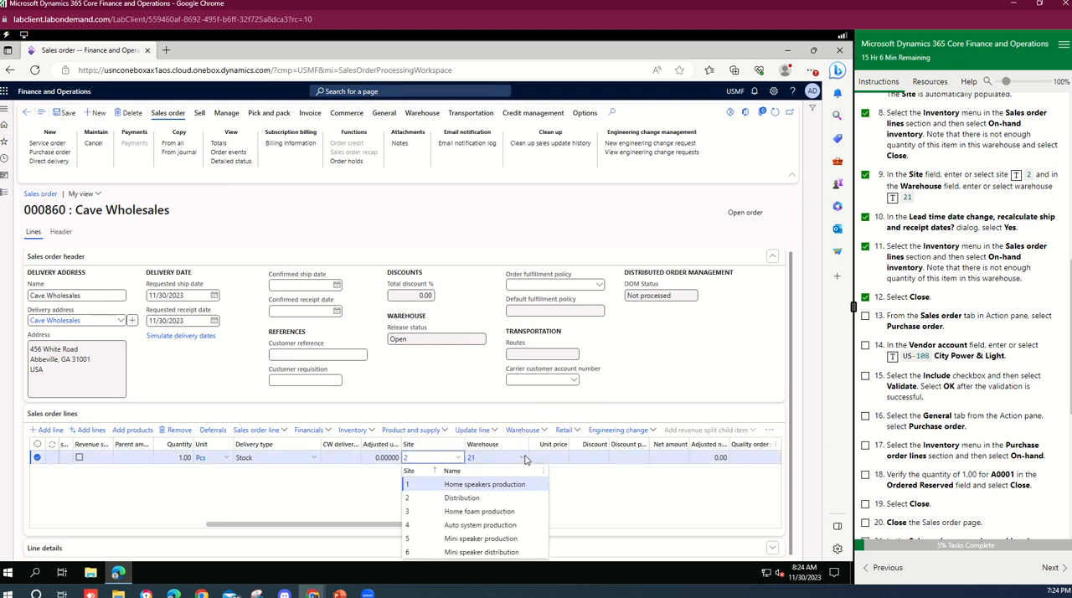
left_click(523, 459)
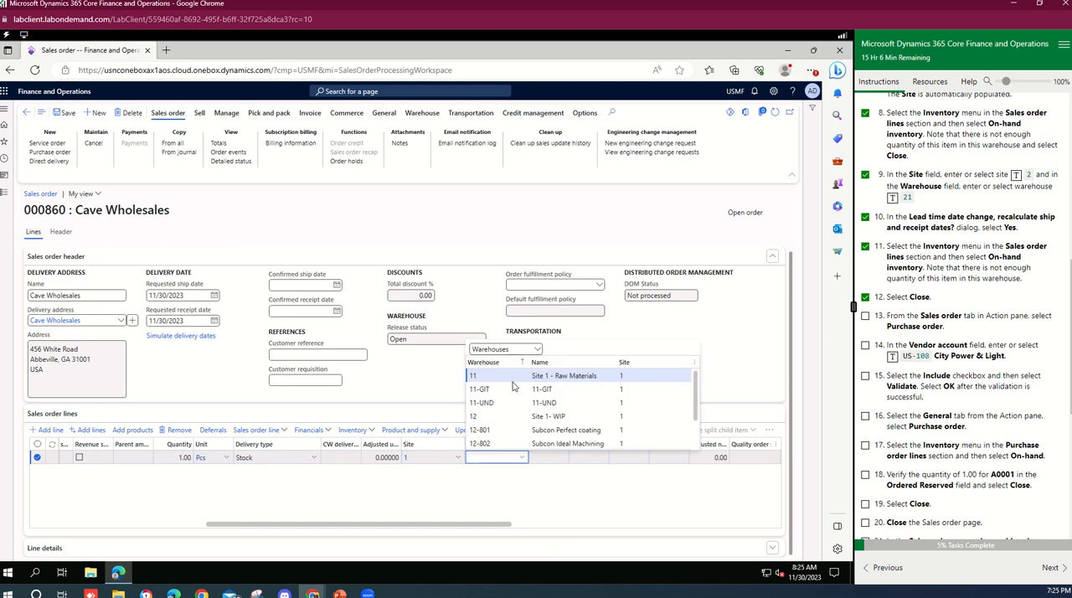
key("Return")
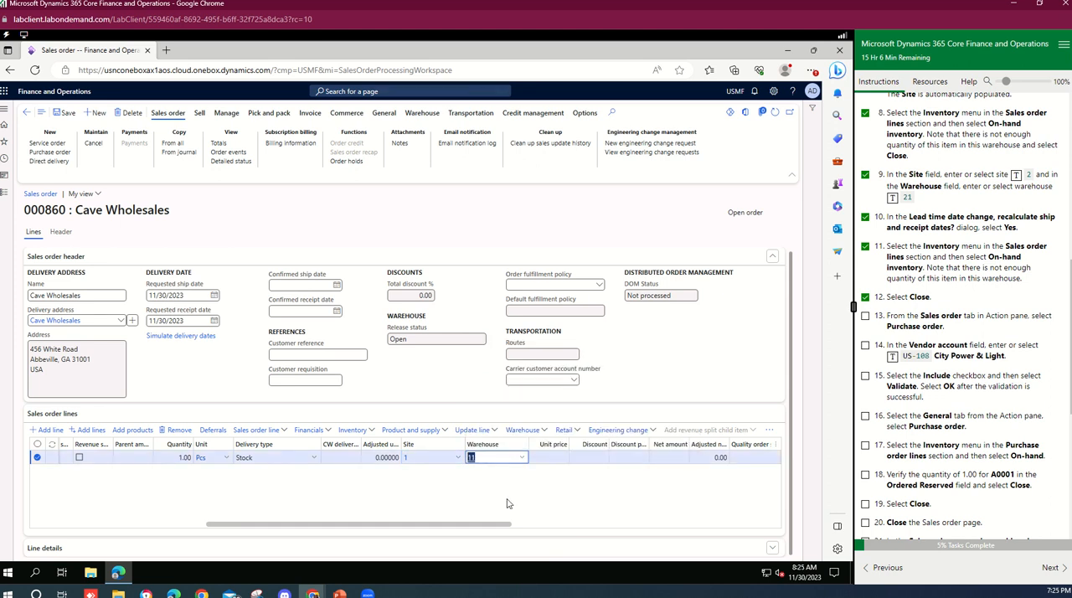
Open the on-hand inventory for the sales line's item.
left_click(350, 457)
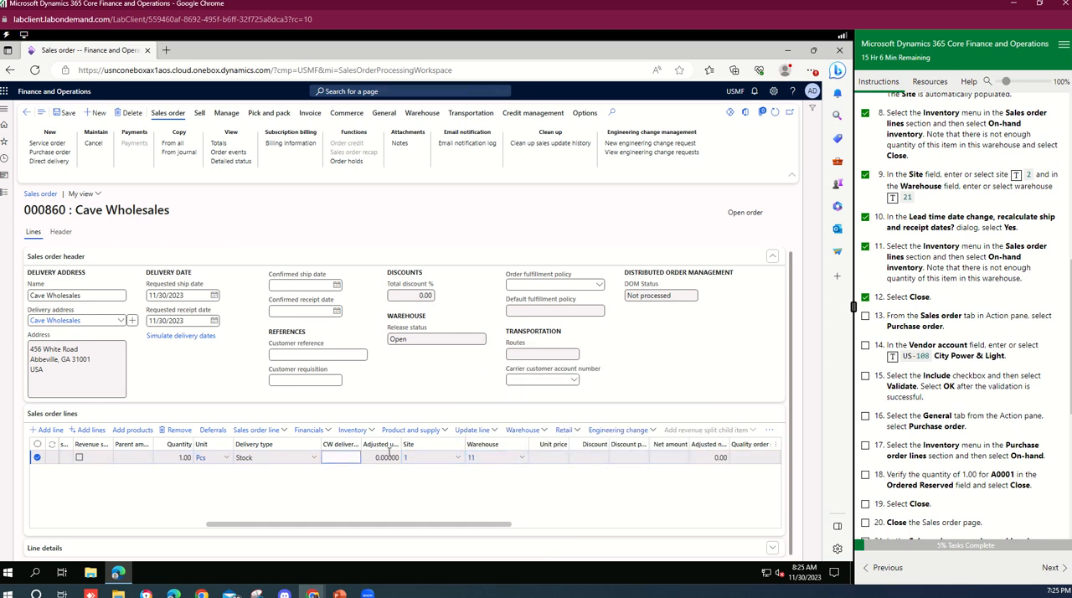
left_click(372, 433)
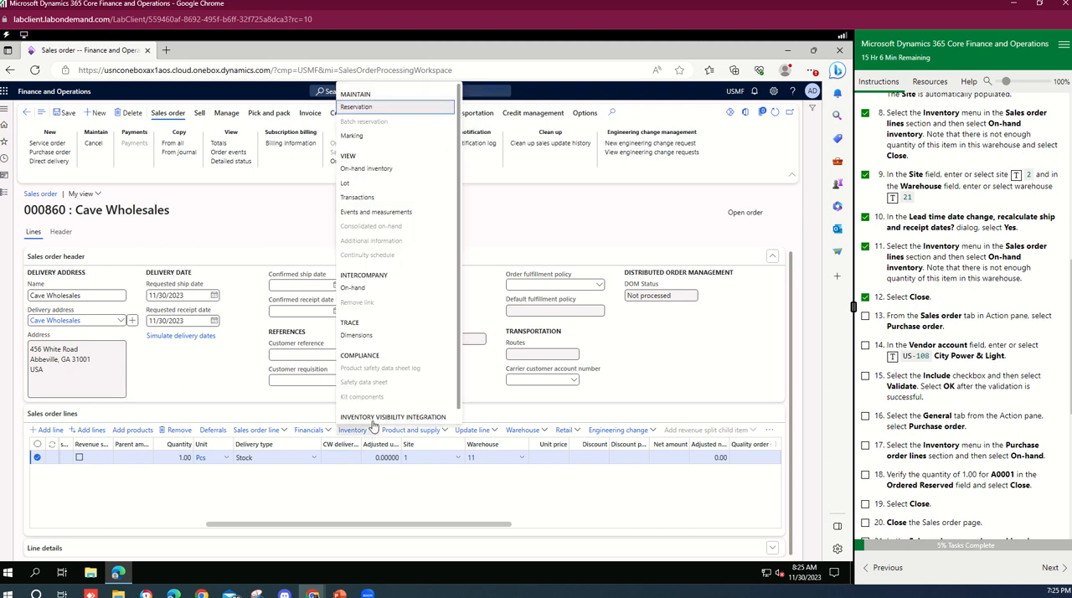
left_click(381, 169)
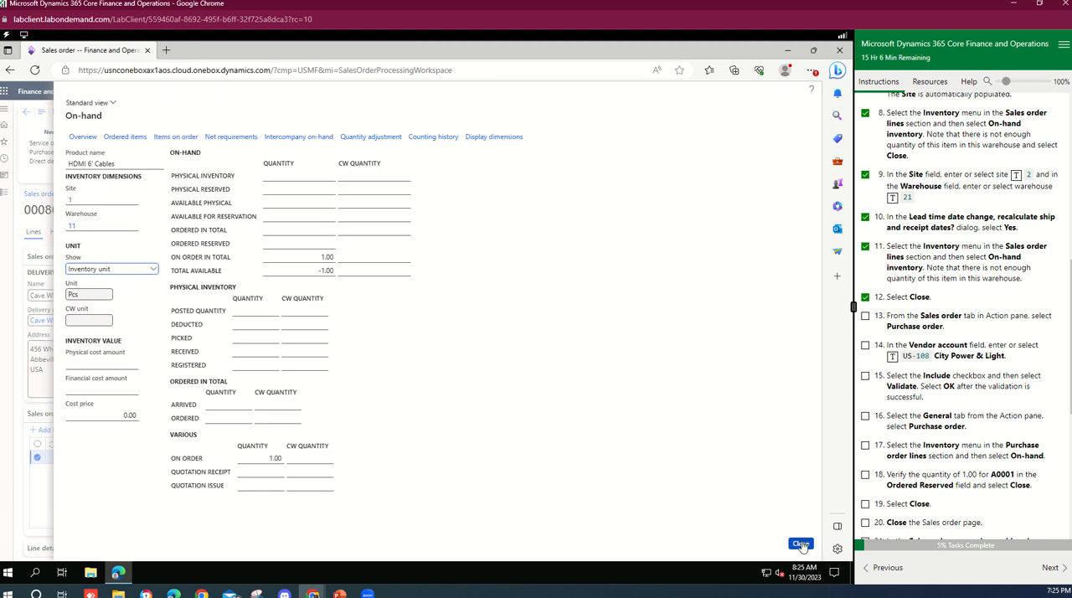
Close the on-hand page and change the sales line to site 2 and warehouse 21, accepting recalculation of ship and receipt dates.
left_click(800, 544)
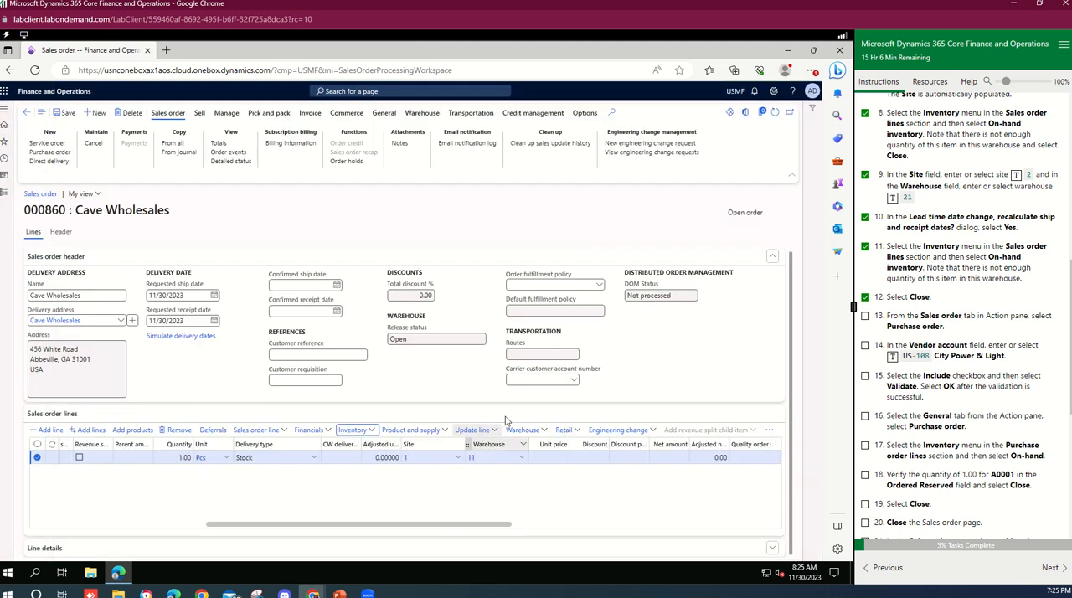
left_click(524, 458)
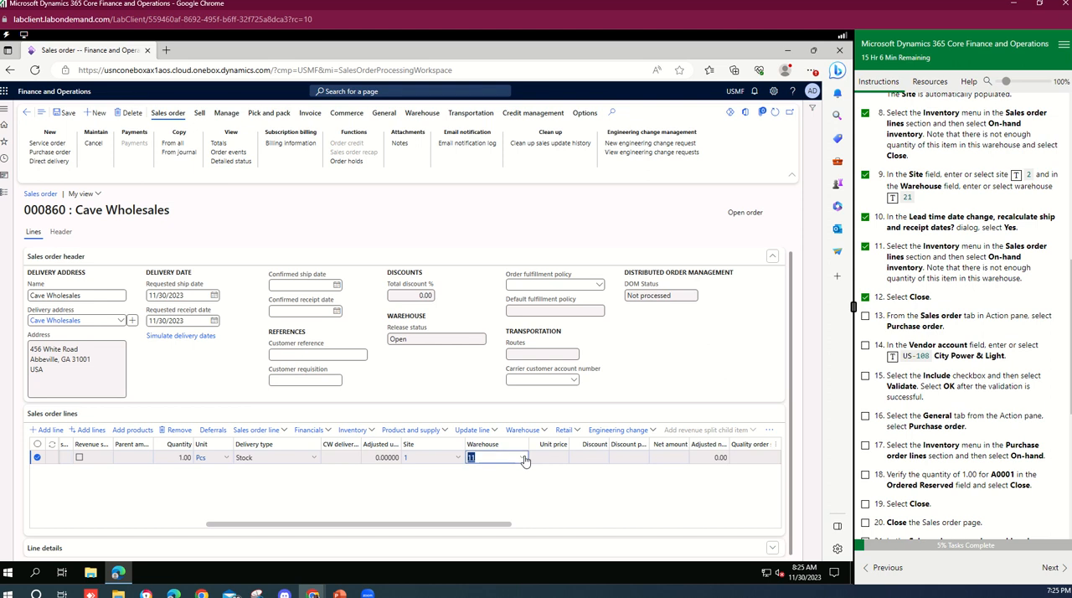
left_click(460, 458)
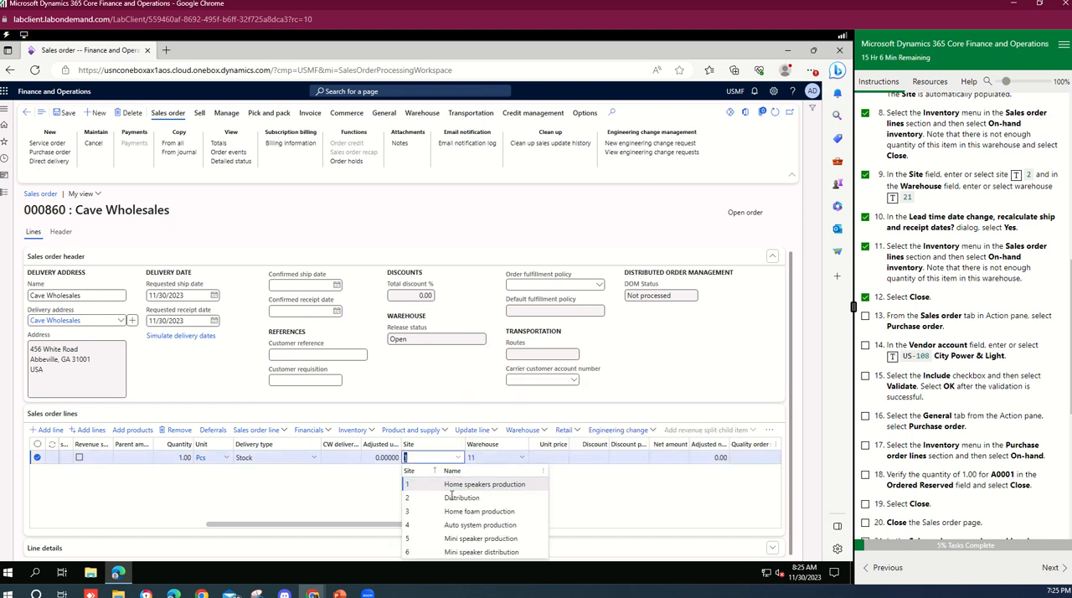
left_click(452, 498)
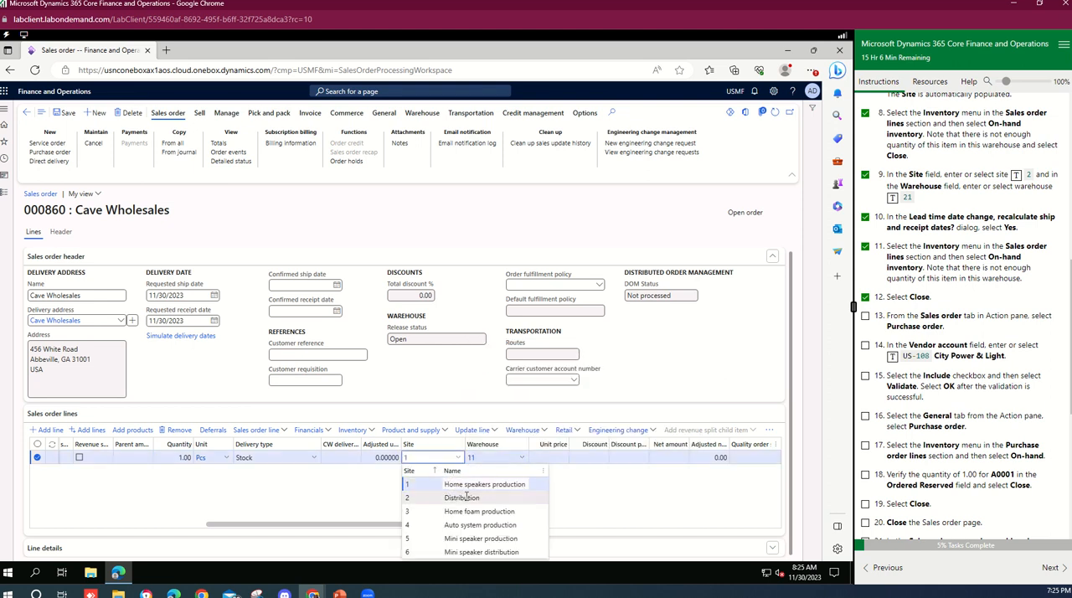
left_click(518, 459)
left_click(510, 377)
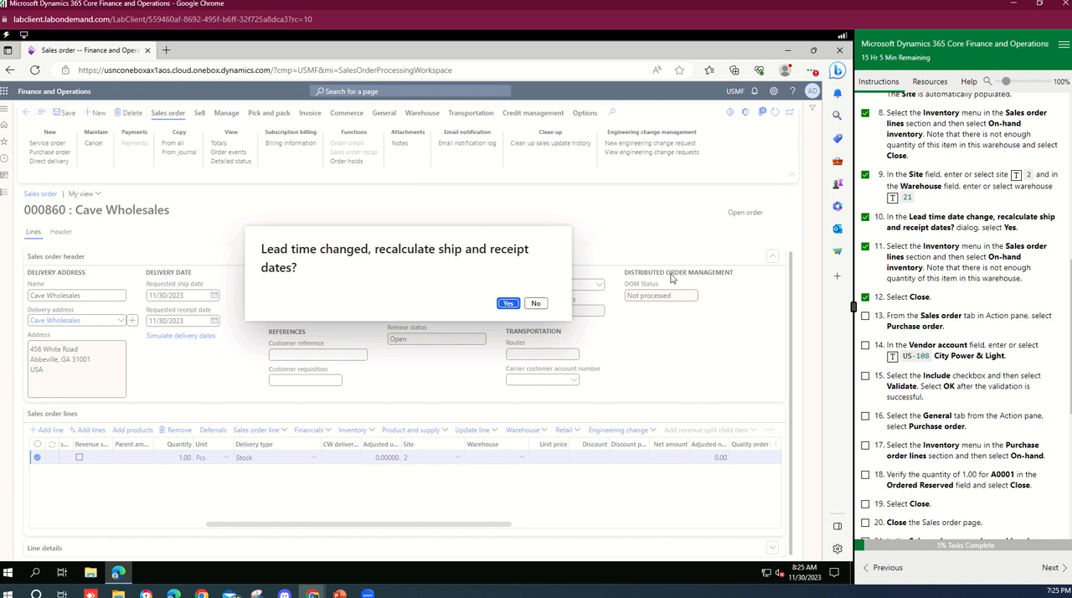
left_click(509, 304)
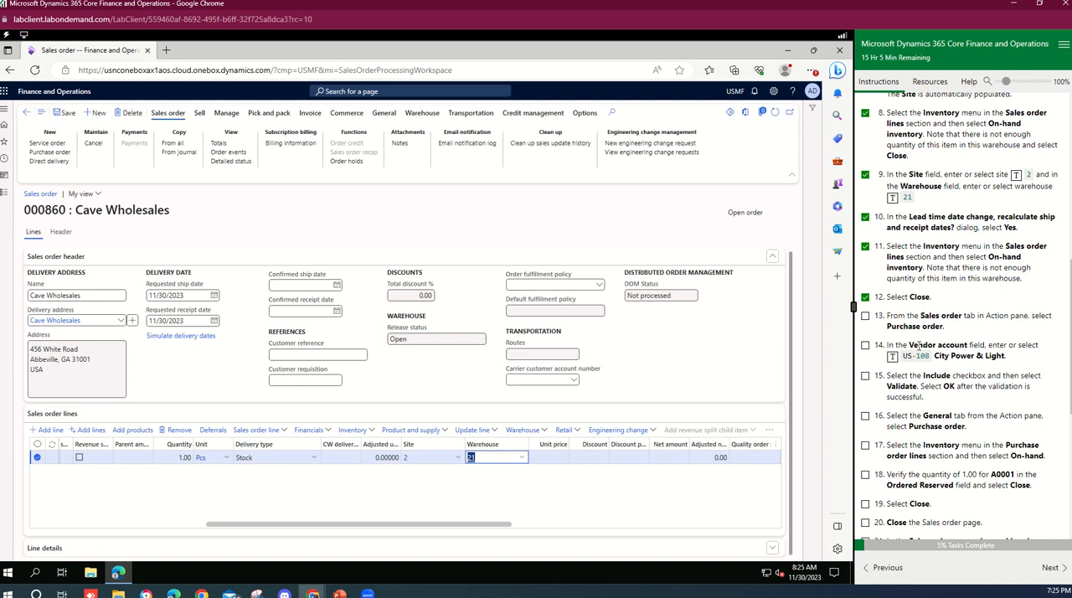
Create a purchase order from the sales order, setting the line's vendor account to US-108.
scroll(919, 346, "down", 2)
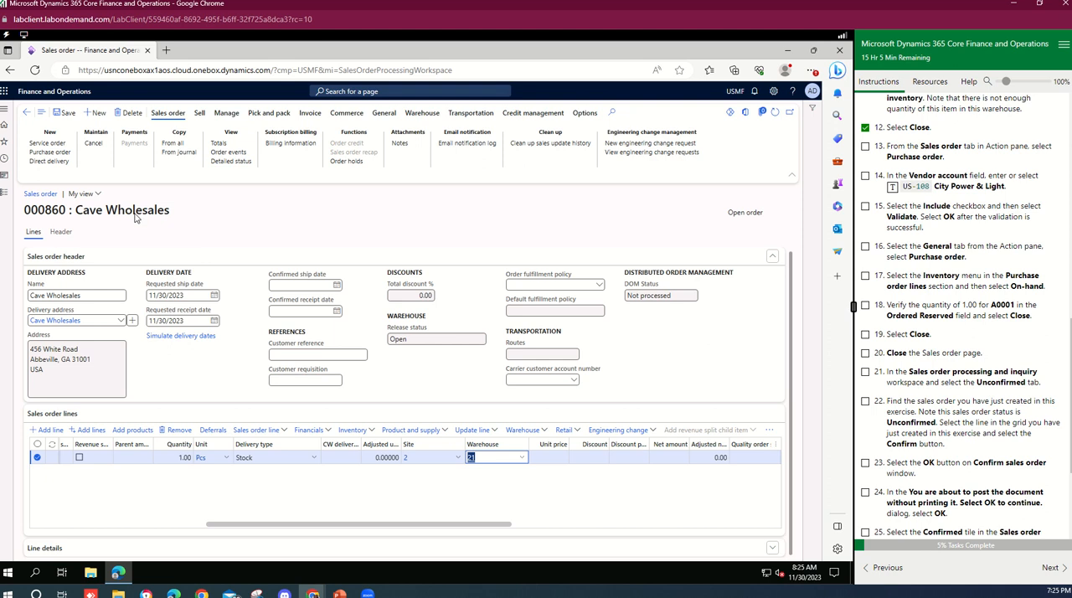
left_click(64, 153)
left_click(57, 152)
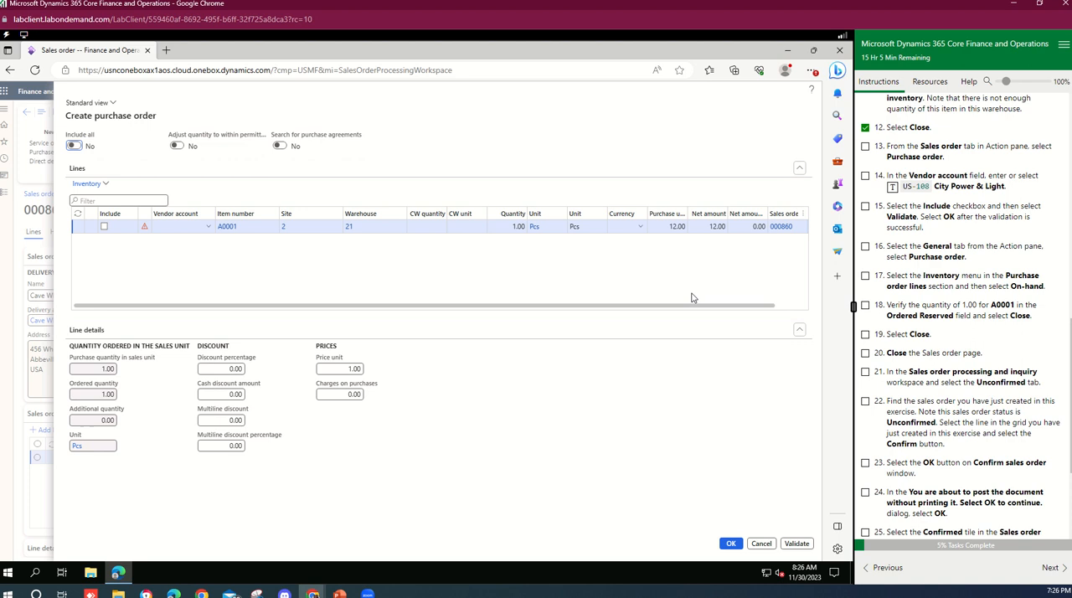
left_click(207, 229)
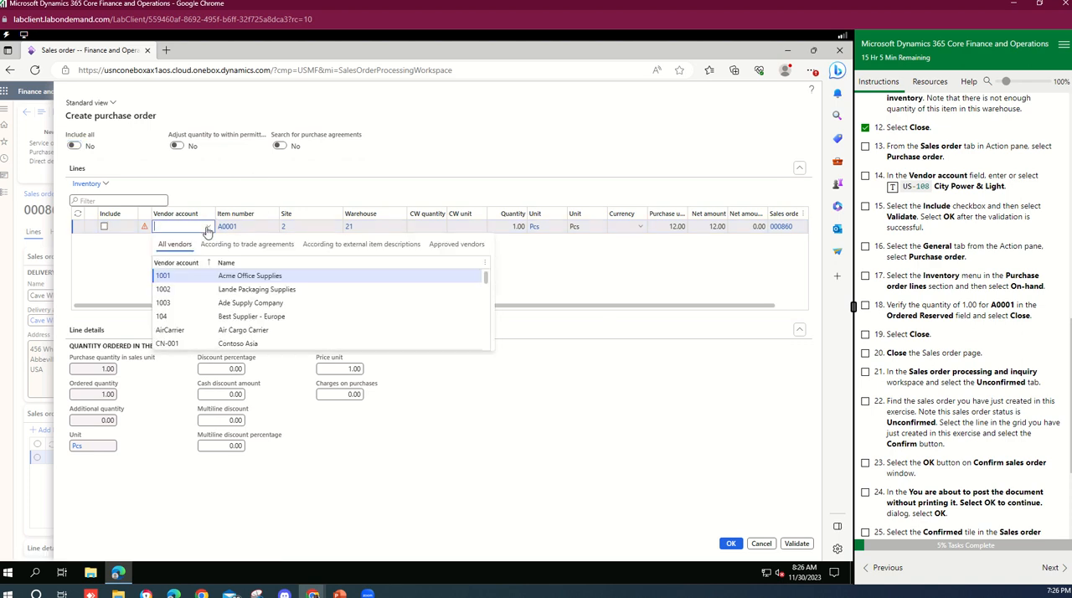
left_click(893, 187)
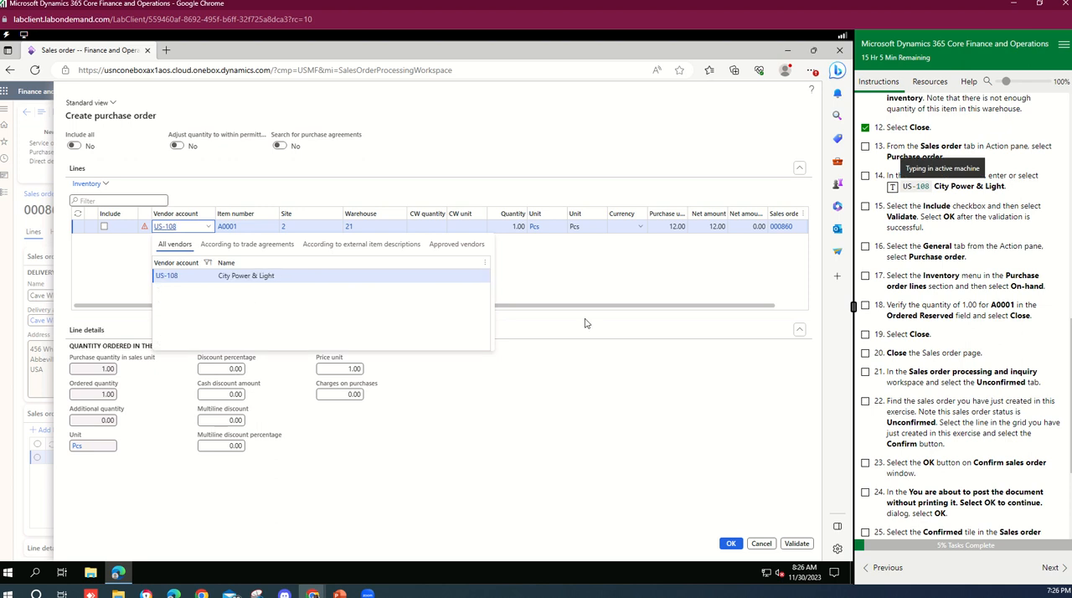
left_click(657, 284)
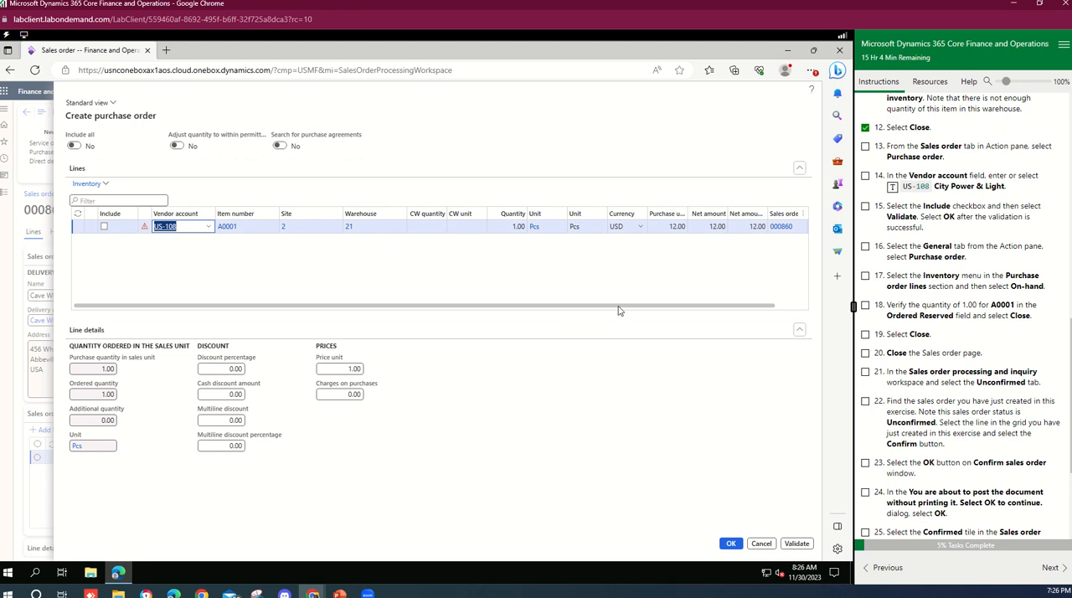
Include the purchase line, validate it, tick lab task 15, and confirm creating the purchase order.
left_click_drag(657, 307, 749, 313)
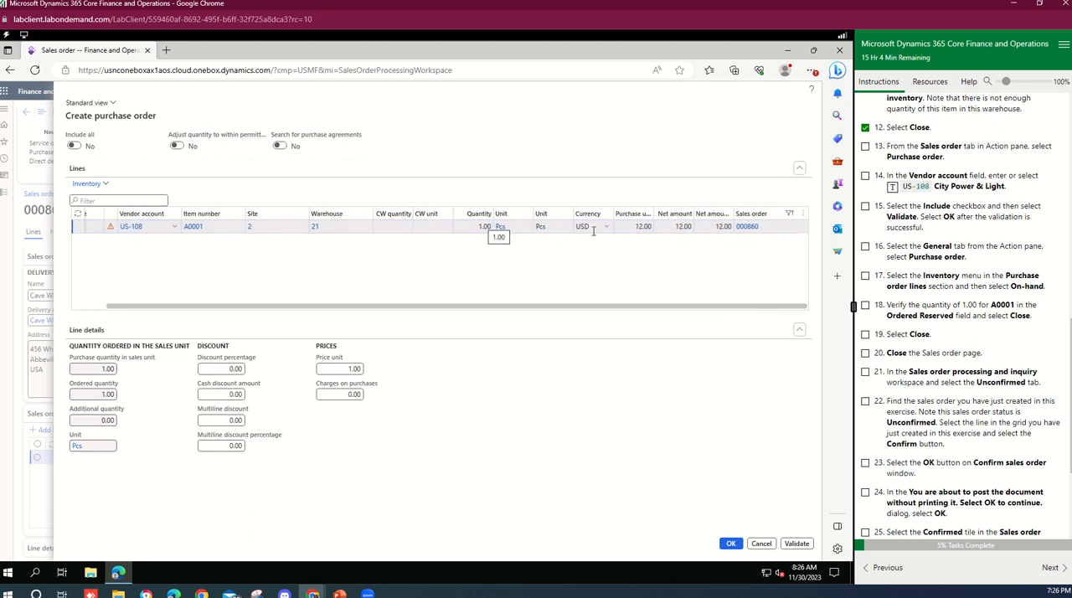
left_click(486, 226)
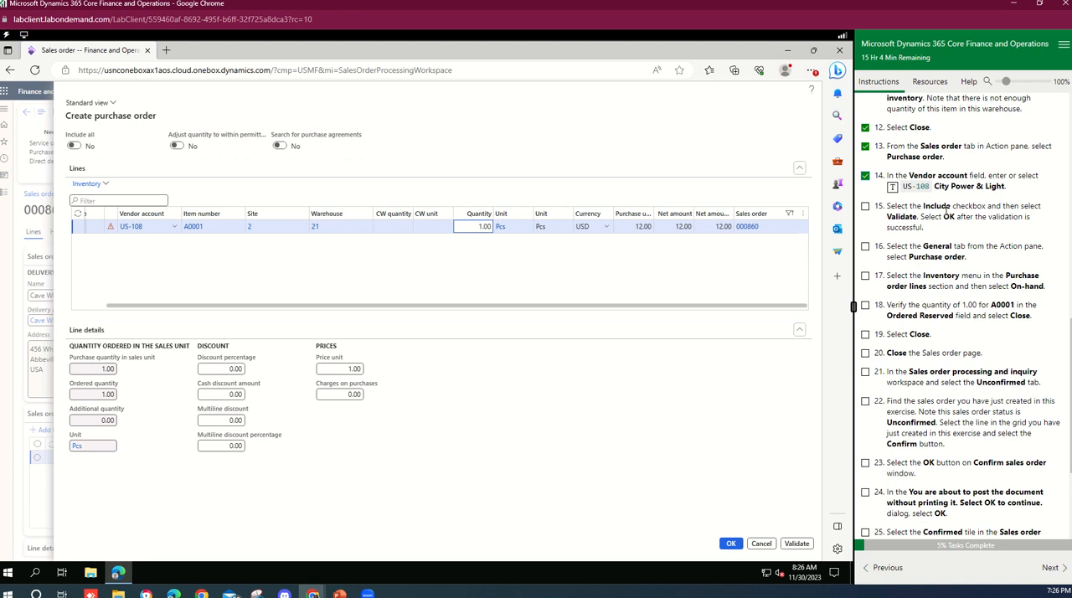
left_click_drag(567, 309, 135, 321)
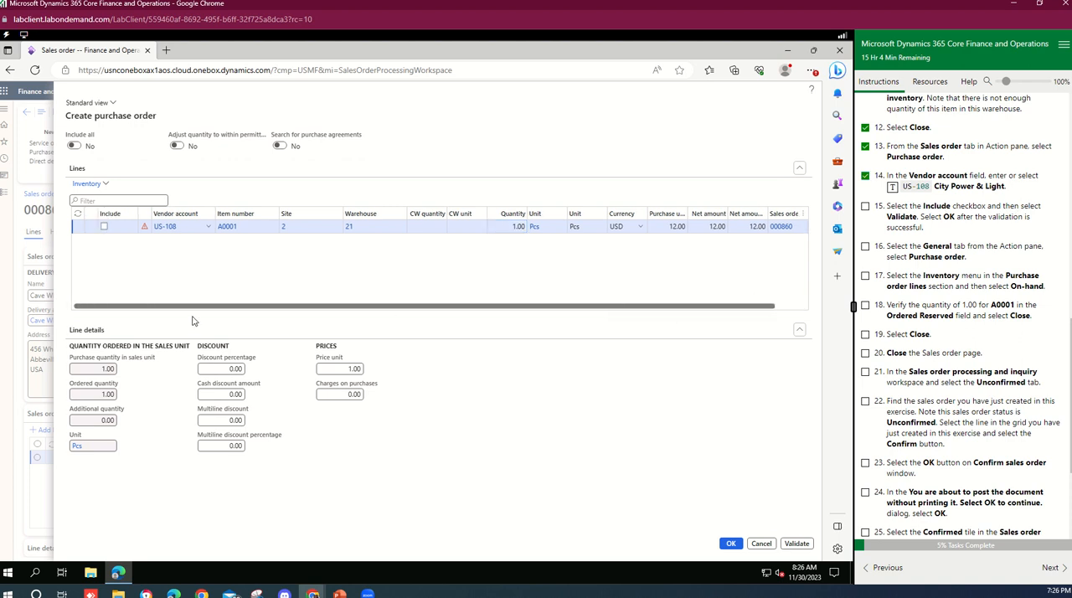
left_click(106, 227)
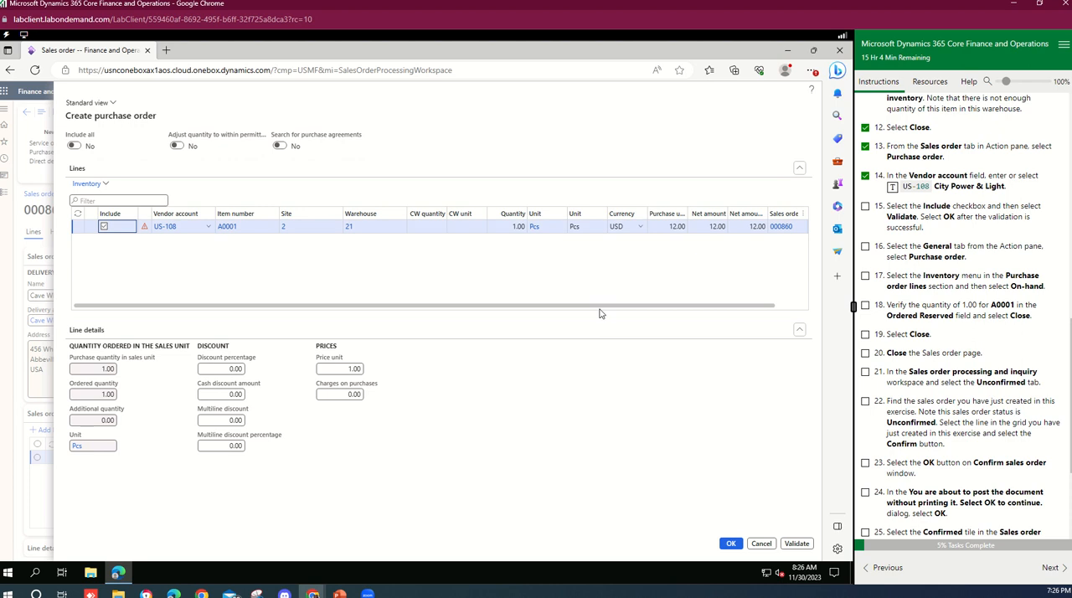
left_click_drag(570, 310, 670, 314)
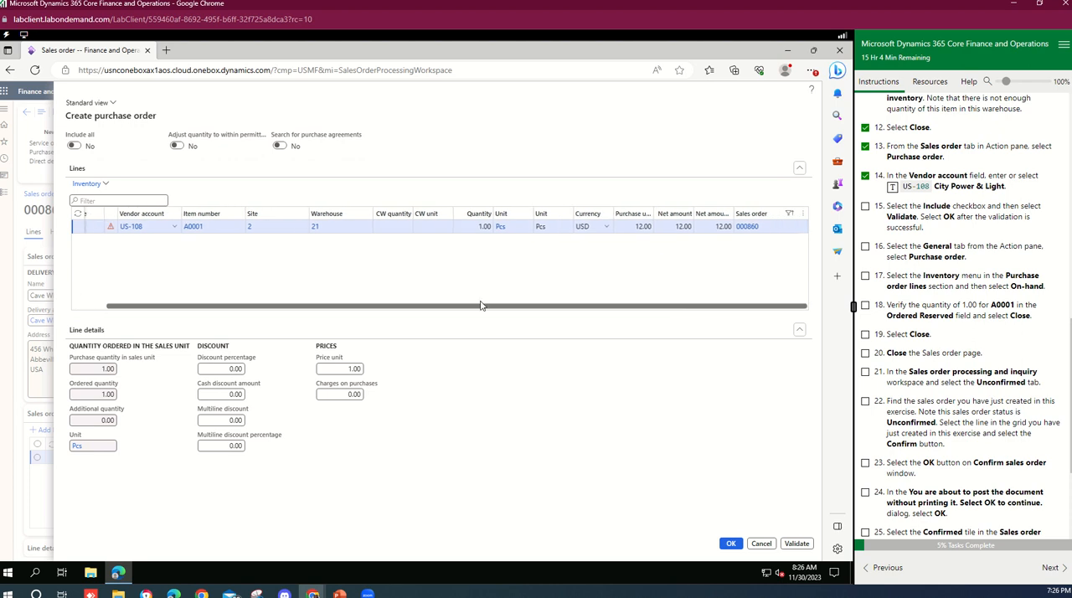
left_click_drag(482, 306, 403, 297)
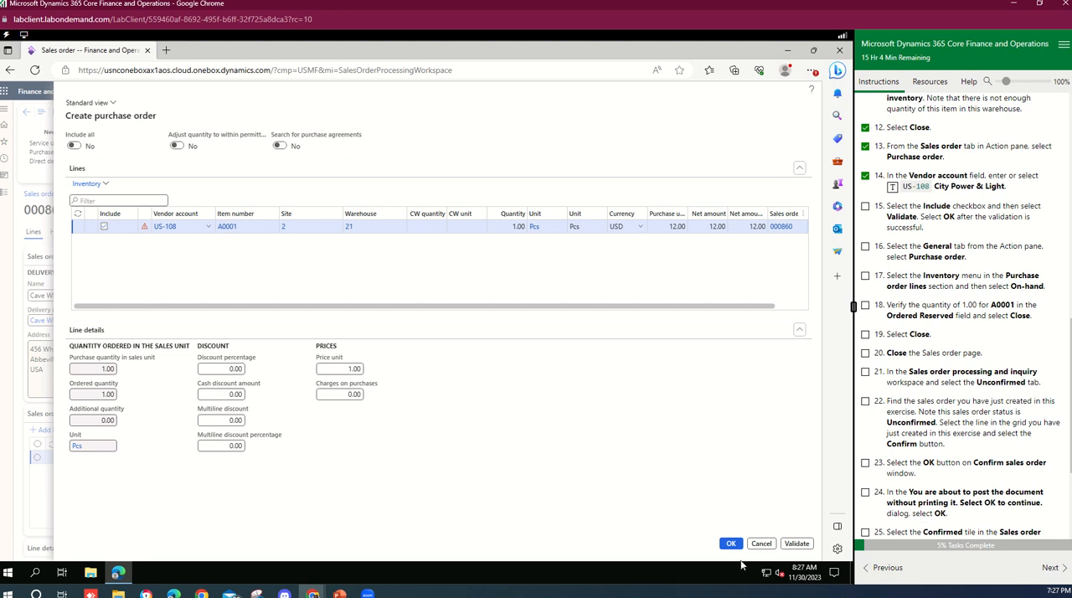
left_click(795, 544)
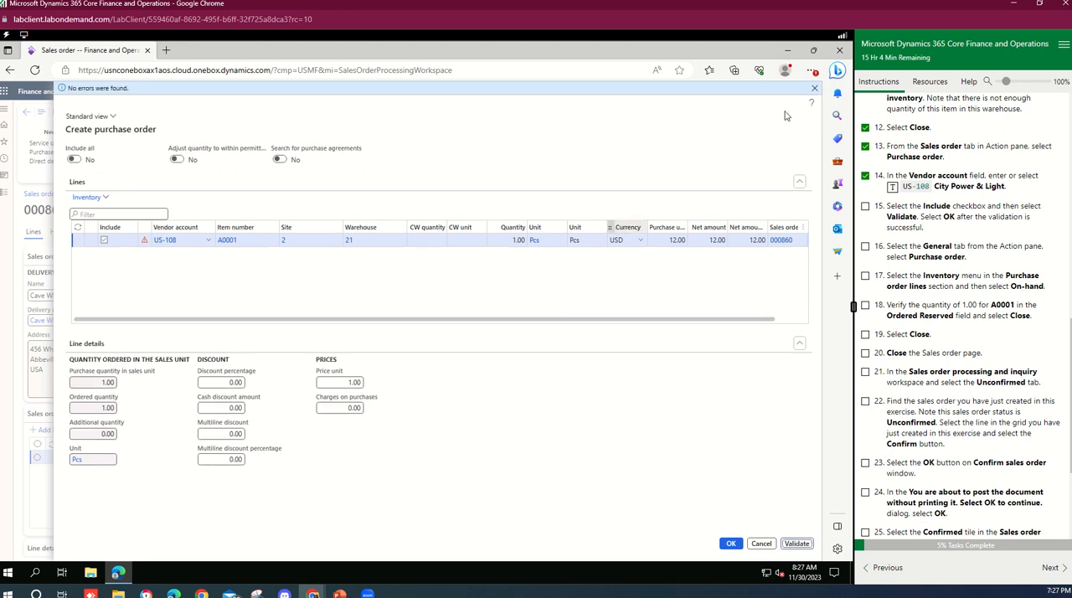
left_click(865, 206)
left_click(732, 542)
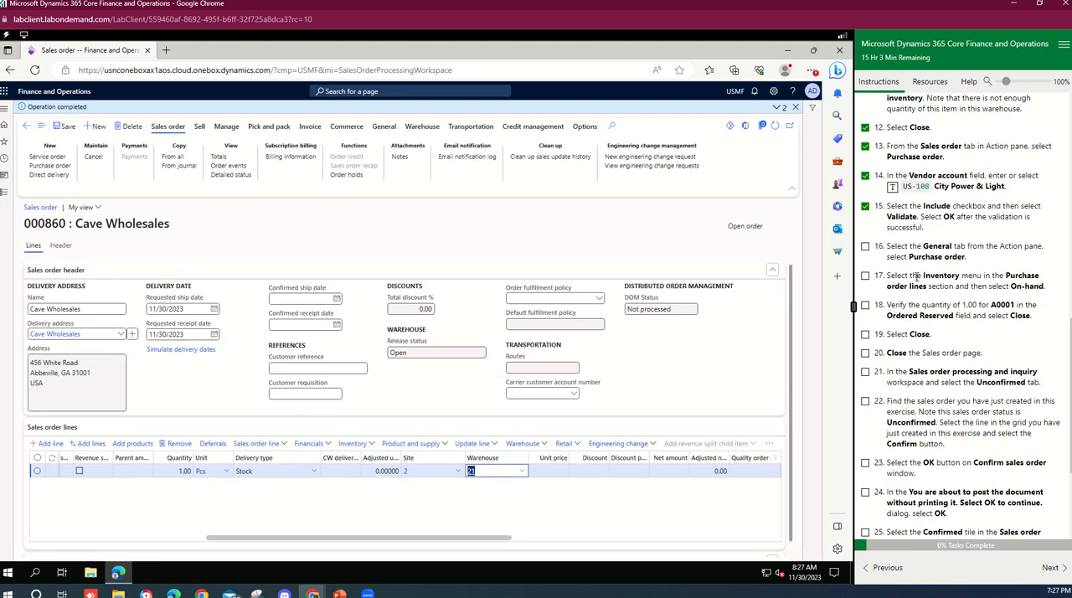
Open the sales order's related purchase order and tick lab task 16.
triple_click(914, 249)
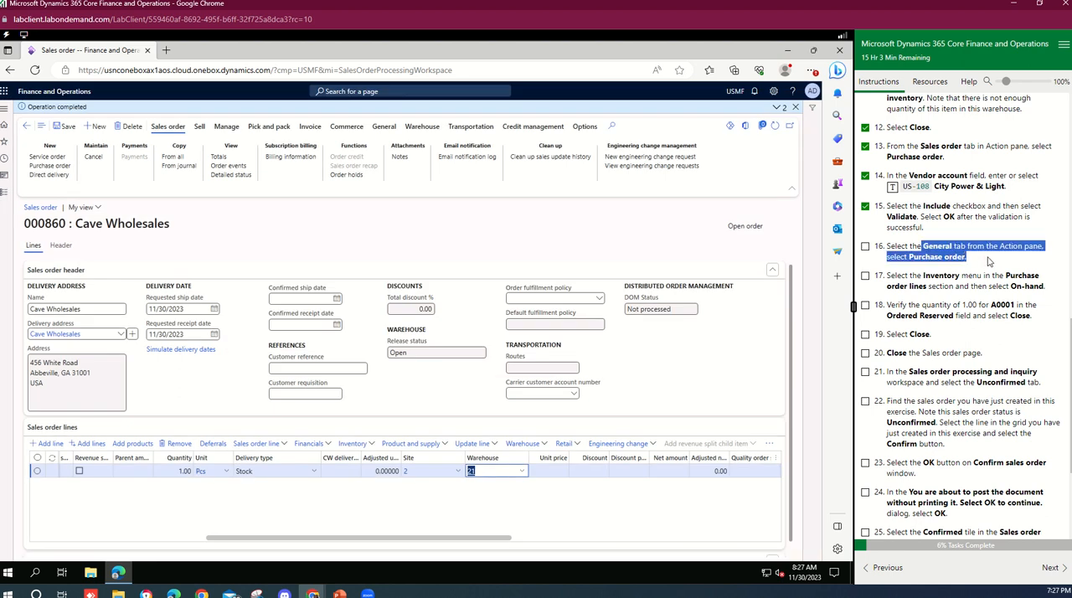
left_click(993, 248)
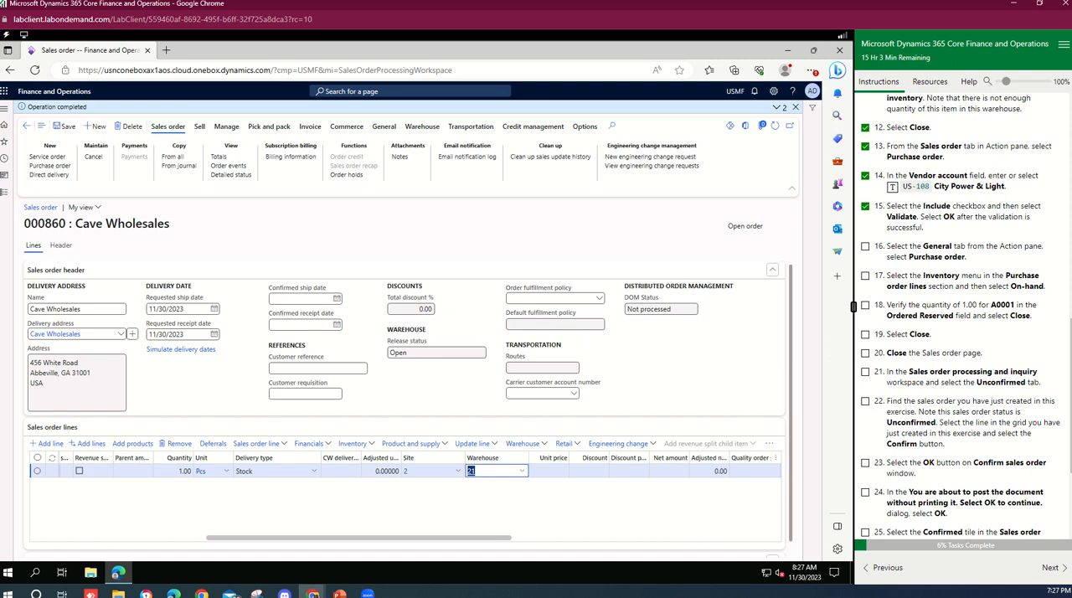
left_click(382, 126)
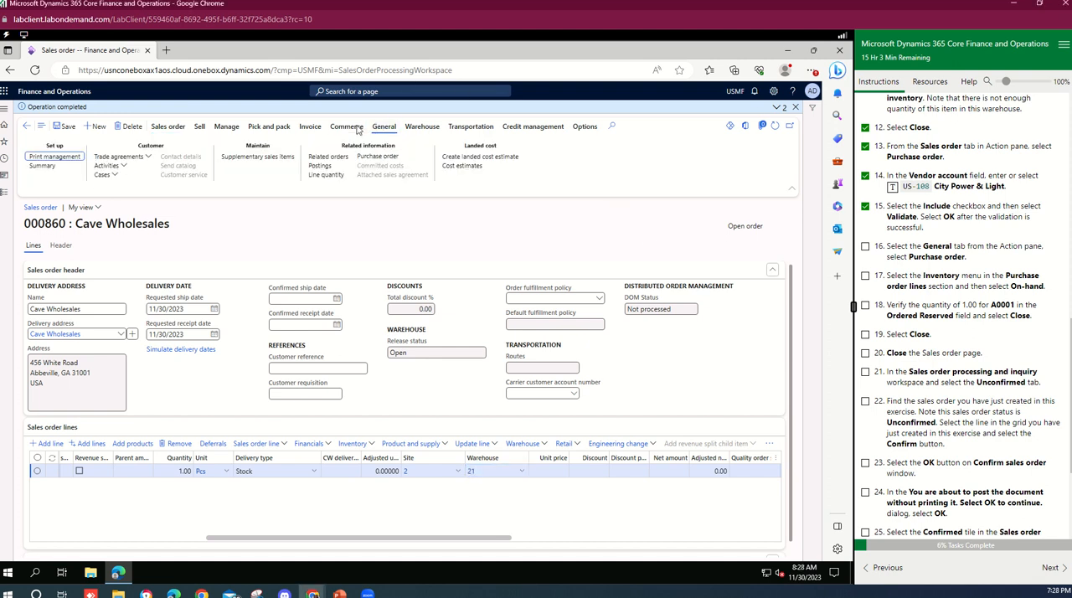
left_click(375, 158)
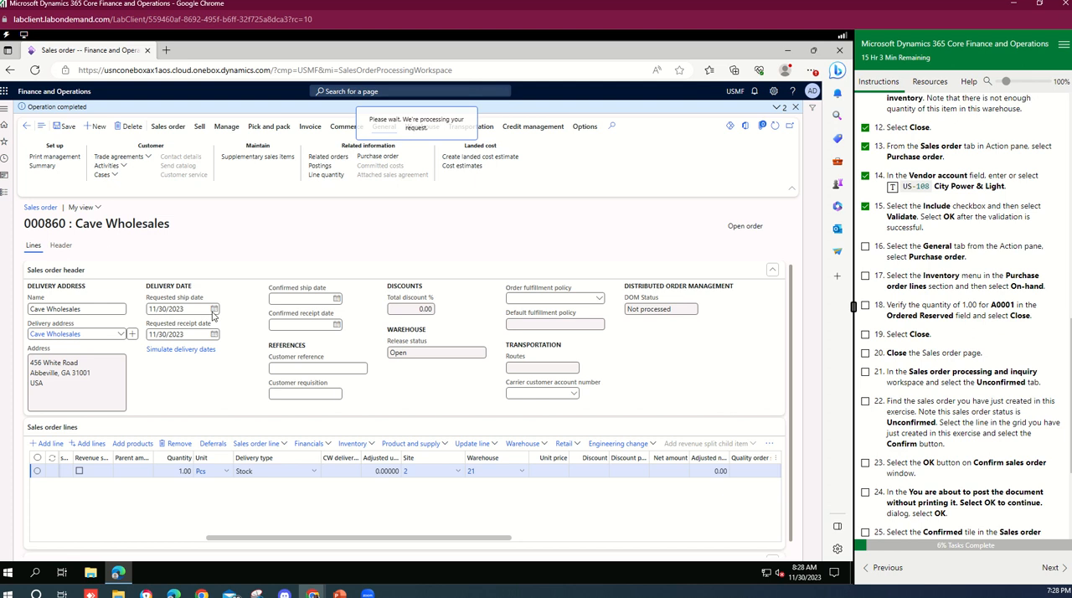
left_click(866, 247)
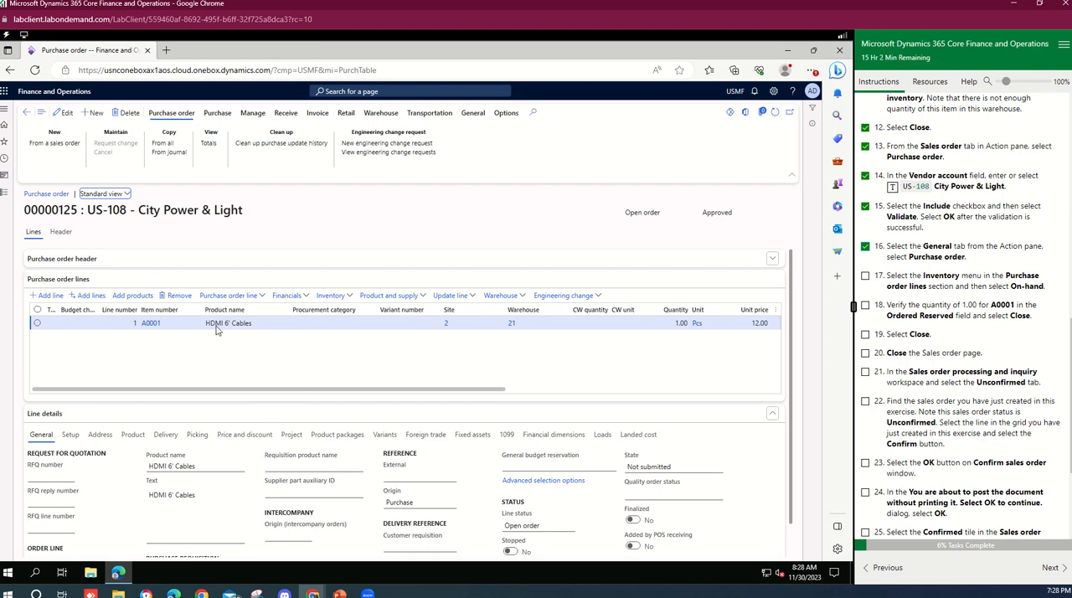
Open the purchase line's on-hand inventory, check the ordered reserved quantity, and close it.
left_click(349, 296)
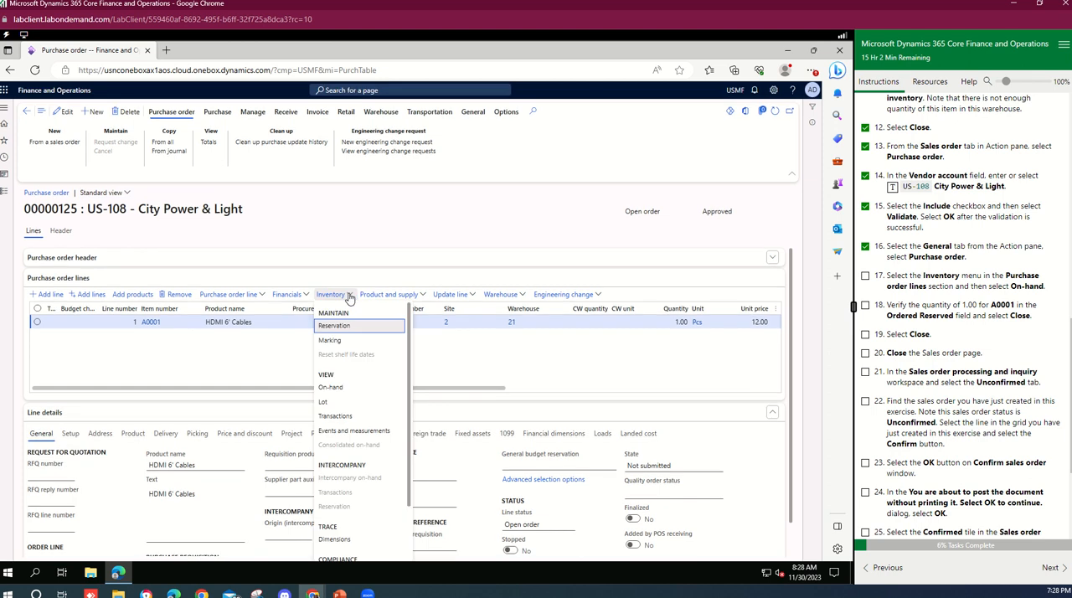
left_click(335, 388)
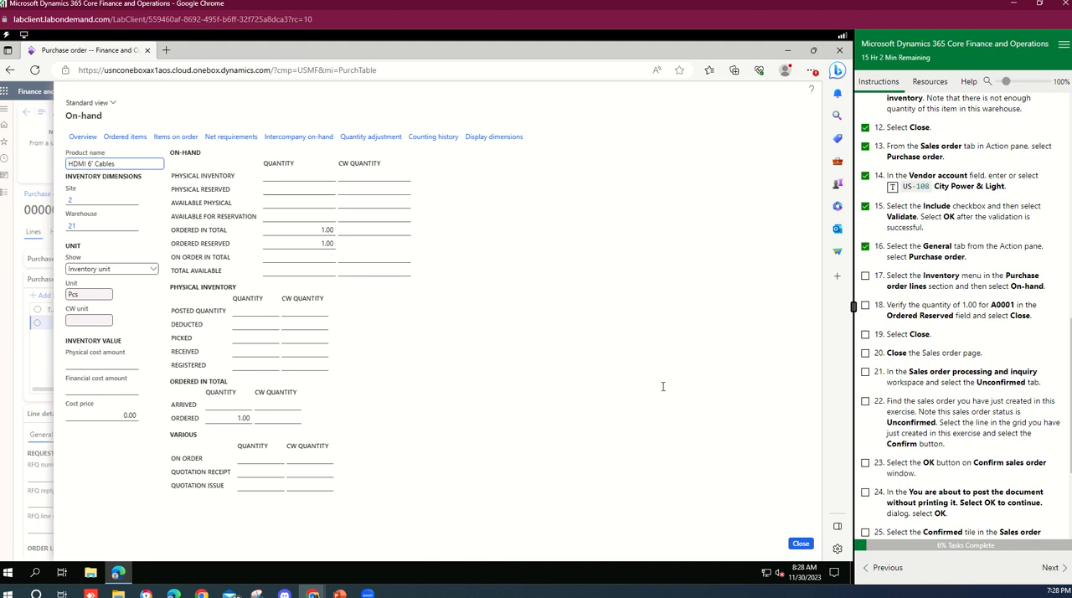
left_click(800, 545)
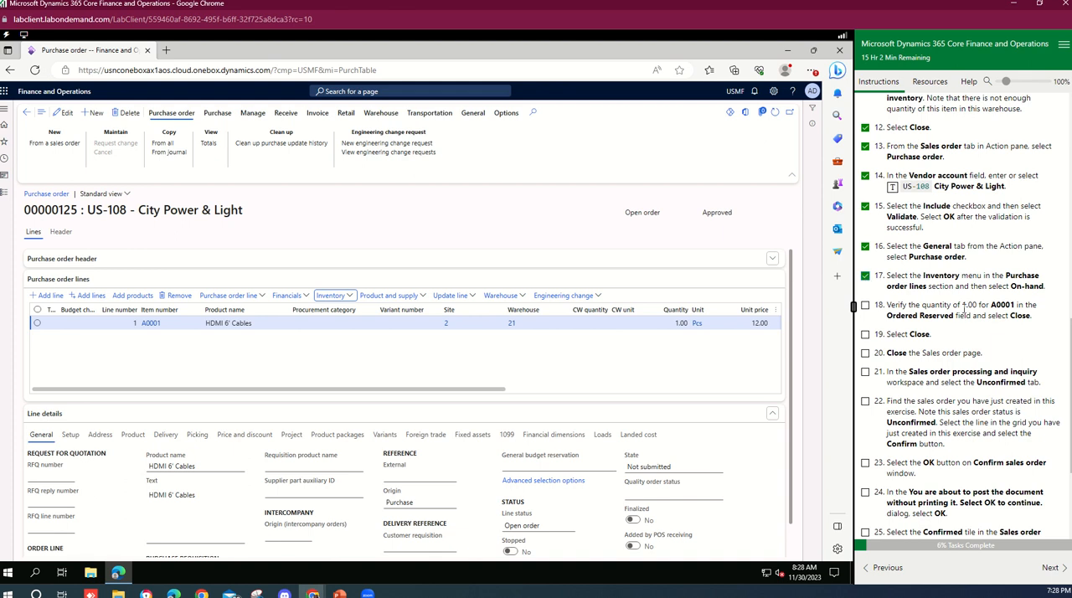
Tick lab tasks 18 and 19 and close the purchase order page.
left_click(866, 306)
left_click(865, 335)
left_click(788, 115)
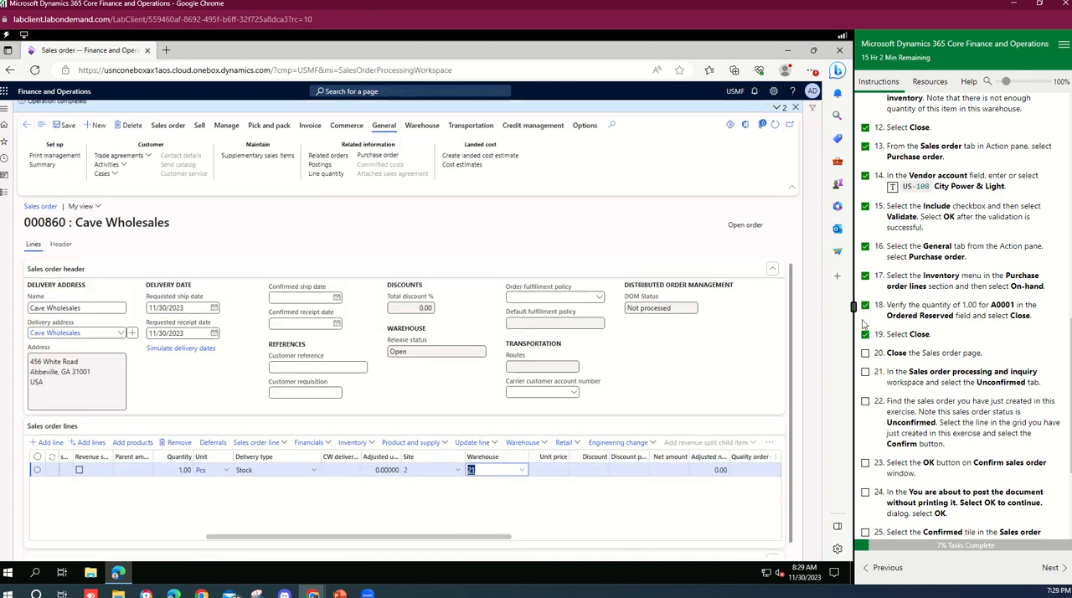
Close the sales order page and tick lab task 20.
scroll(880, 343, "down", 2)
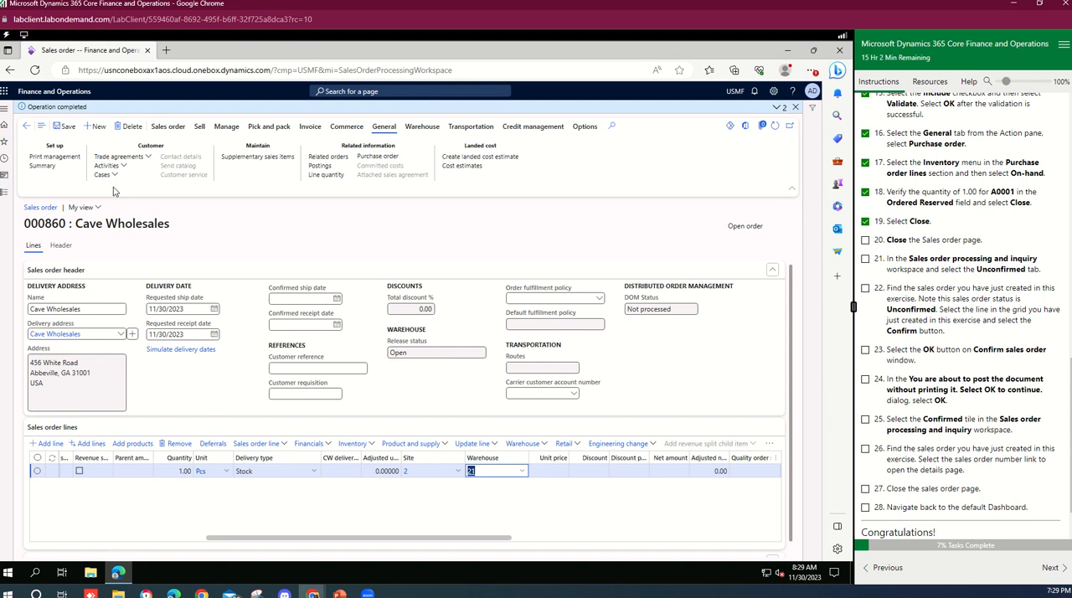
left_click(27, 127)
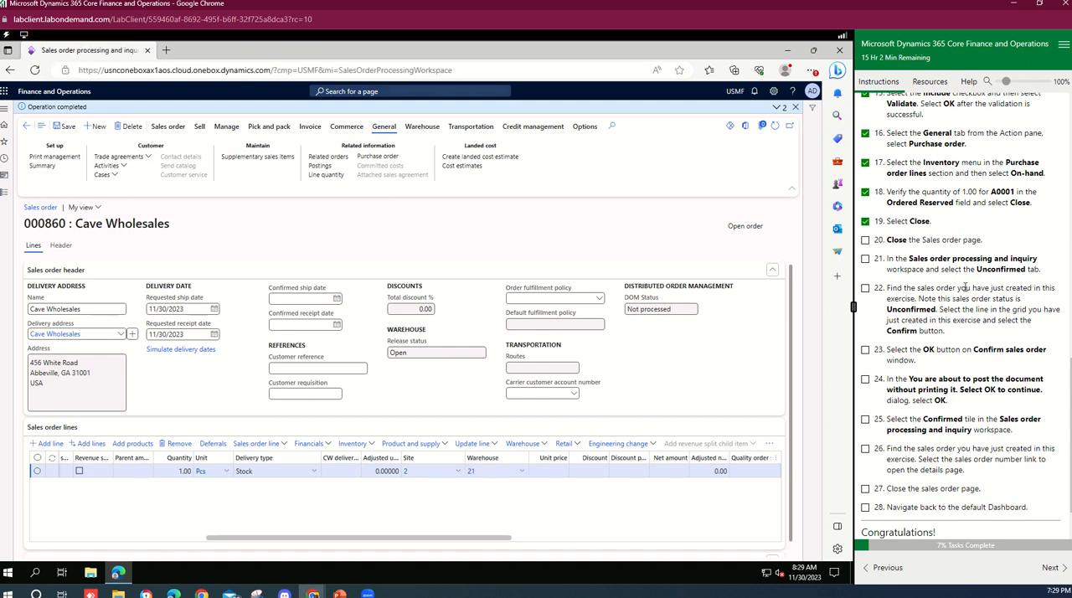
left_click(866, 260)
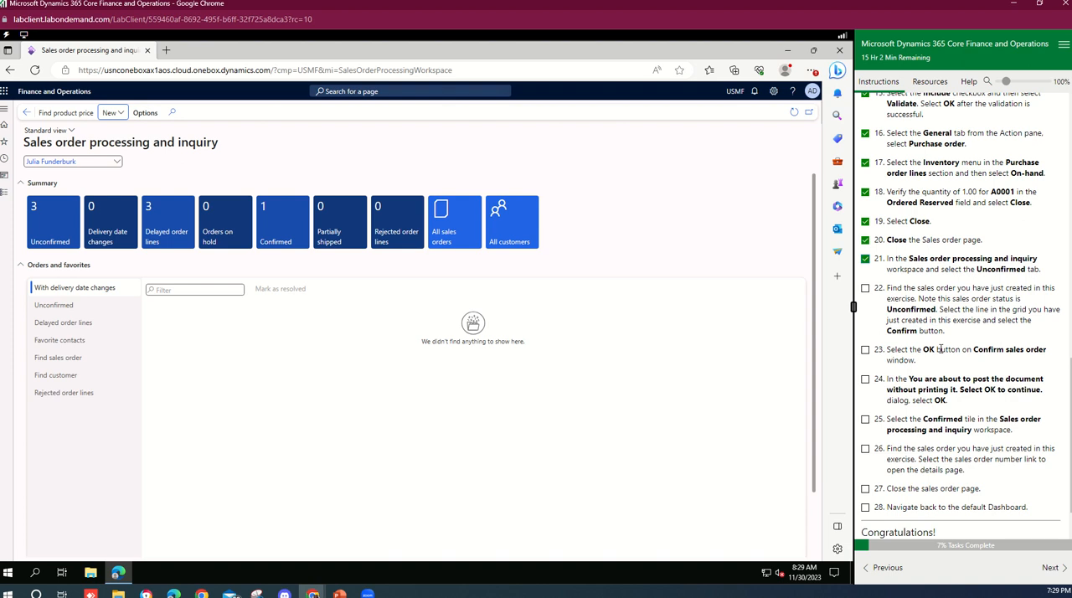
left_click(867, 260)
Open the Unconfirmed orders list in the sales order processing workspace.
left_click(68, 309)
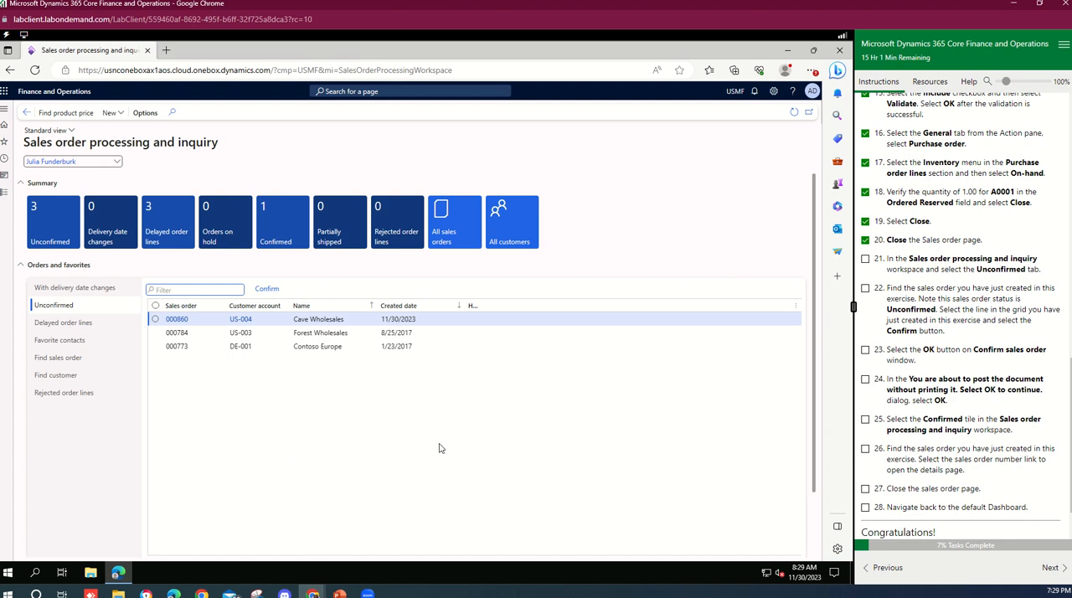
scroll(955, 404, "up", 15)
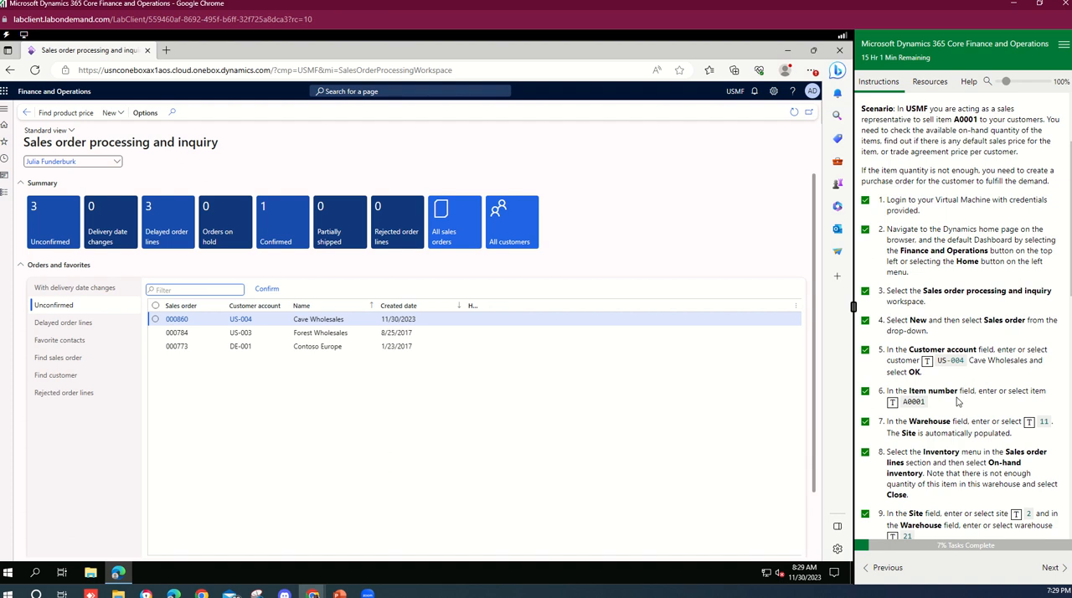
scroll(960, 402, "down", 1)
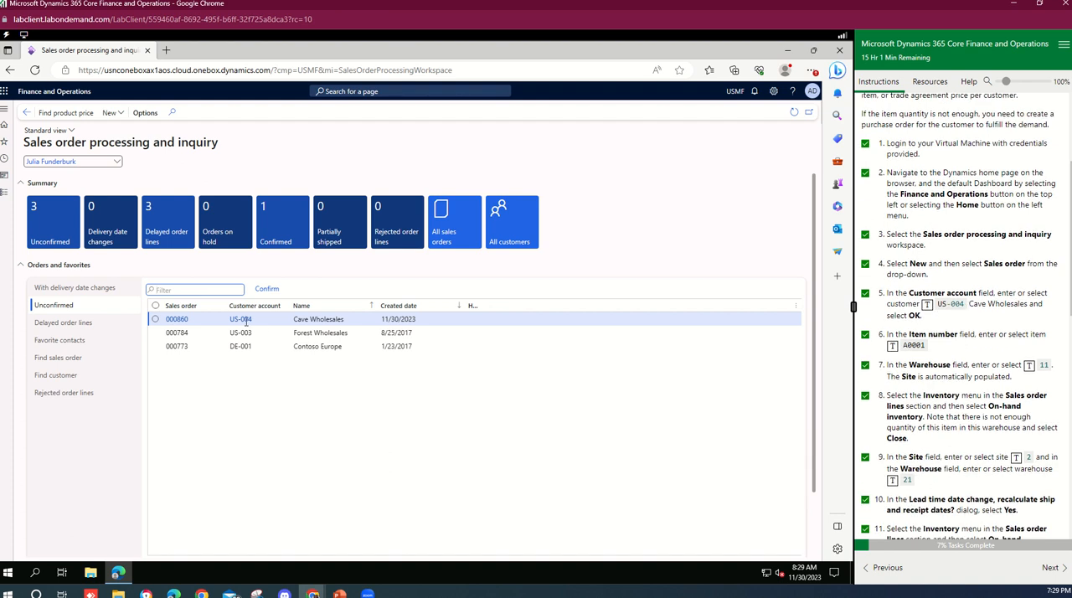
Open sales order 000860 from the Unconfirmed orders list.
left_click(176, 325)
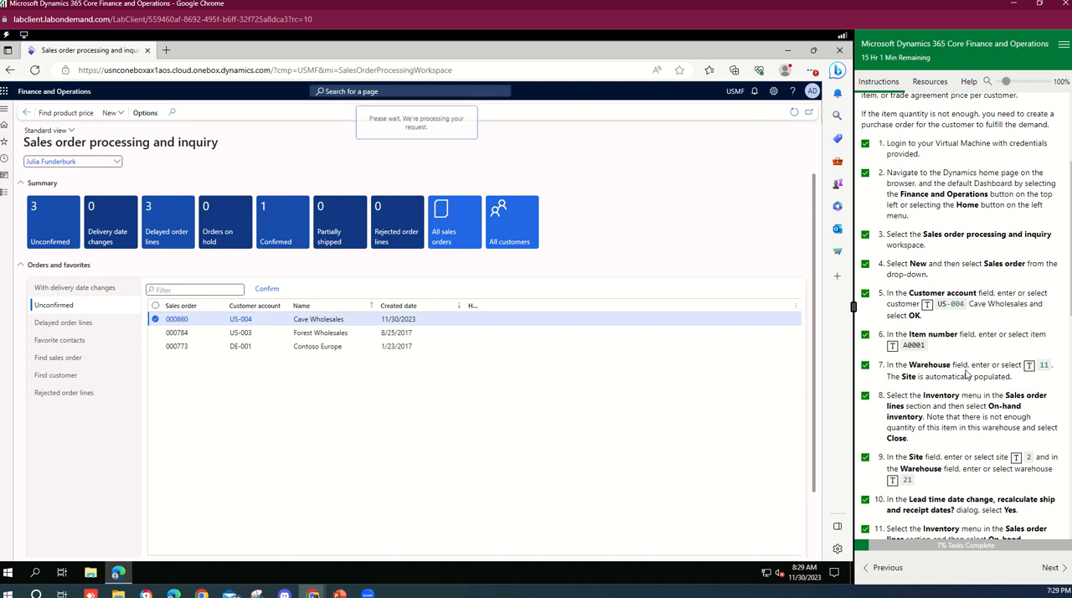
scroll(966, 376, "down", 5)
scroll(966, 376, "down", 1)
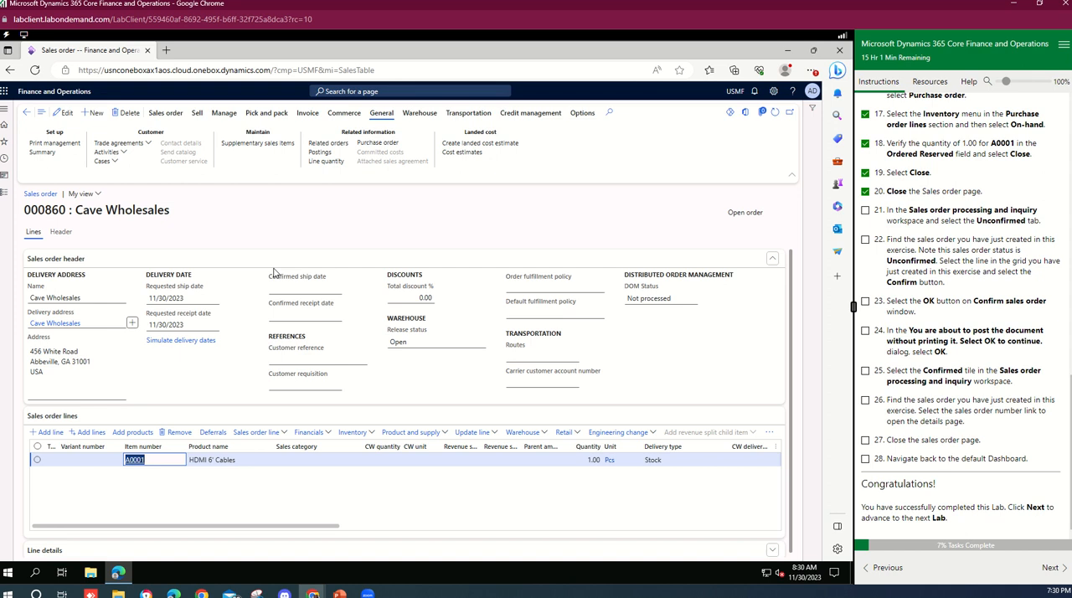
Tick lab task 21 in the instructions panel.
left_click(865, 211)
left_click(865, 240)
left_click(867, 240)
Browse the sales order's action tabs and return to the sales order processing workspace.
left_click(165, 113)
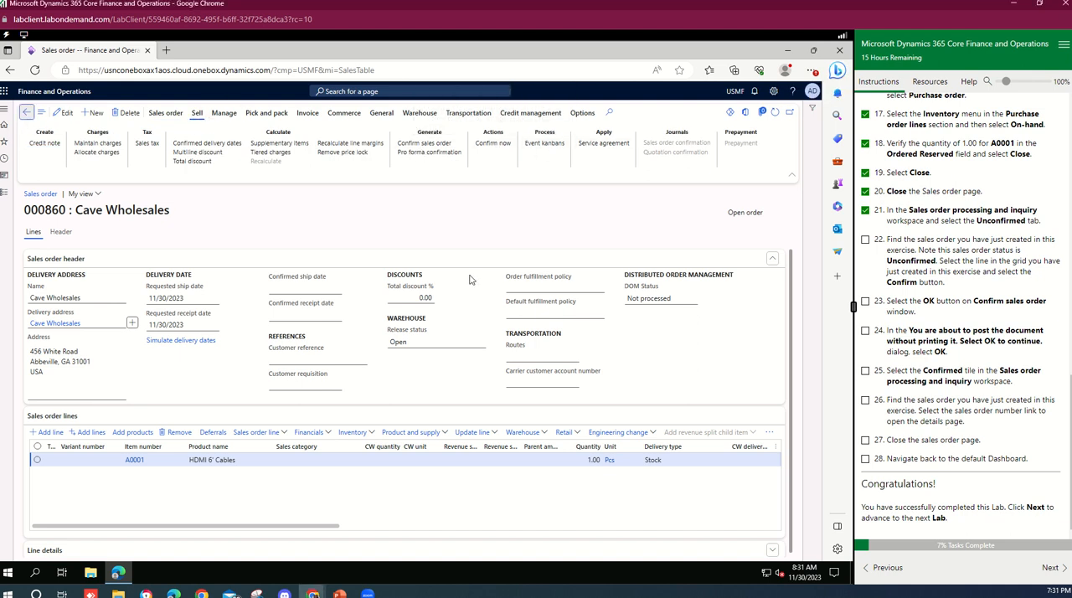
left_click(156, 322)
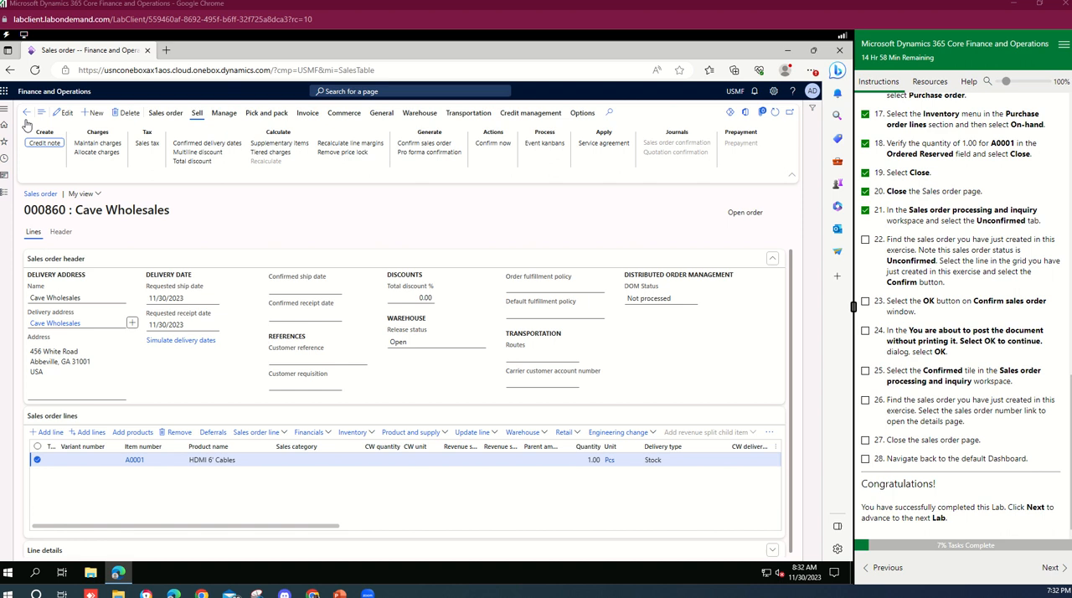
left_click(26, 113)
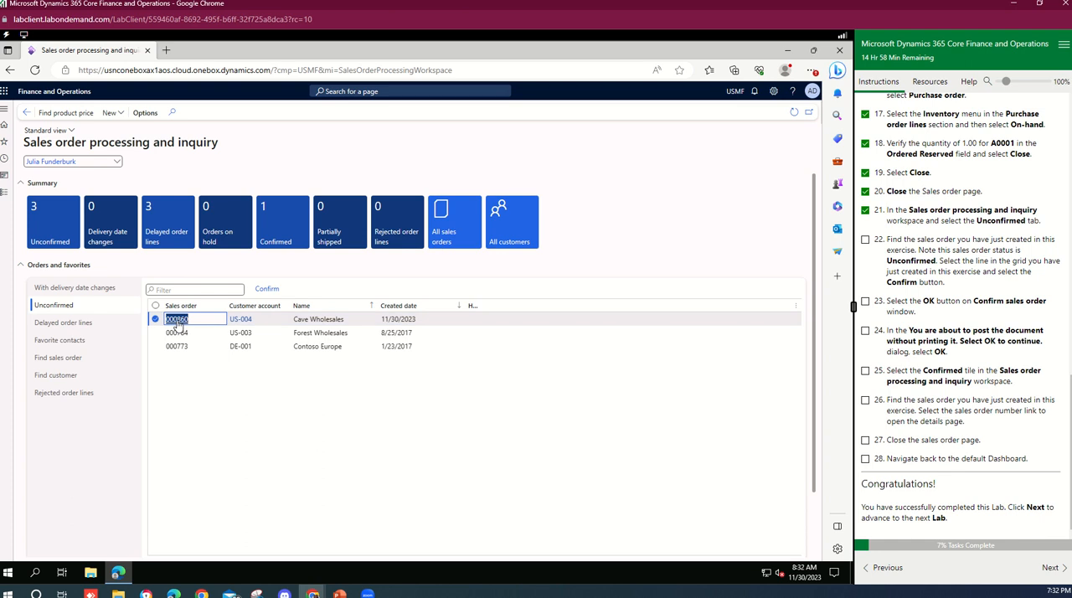
Confirm sales order 000860, accept posting the document without printing, and tick lab tasks 22 and 24.
left_click(262, 290)
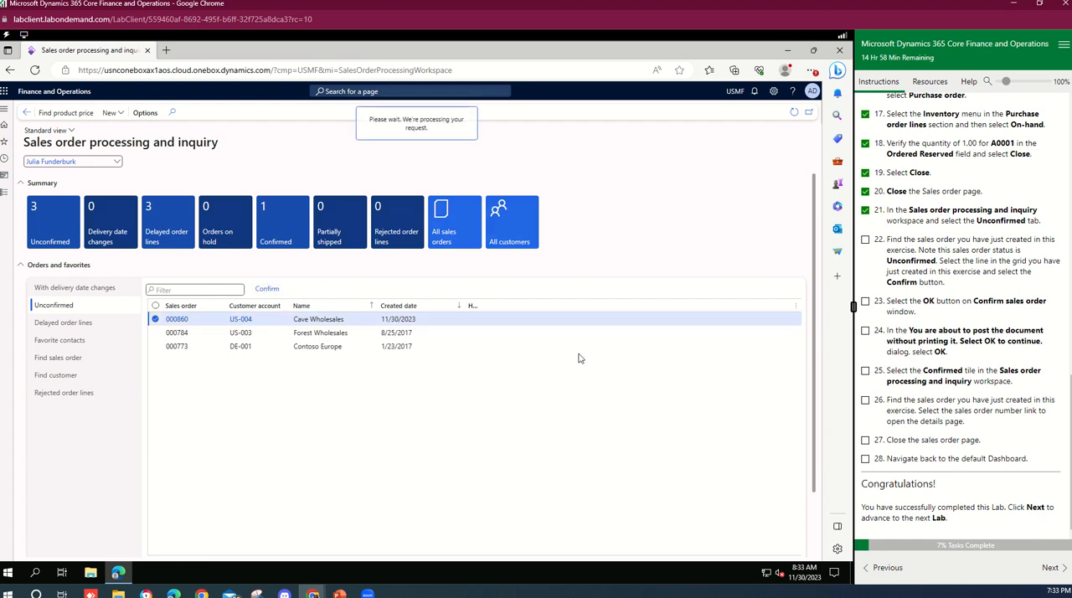
left_click(865, 240)
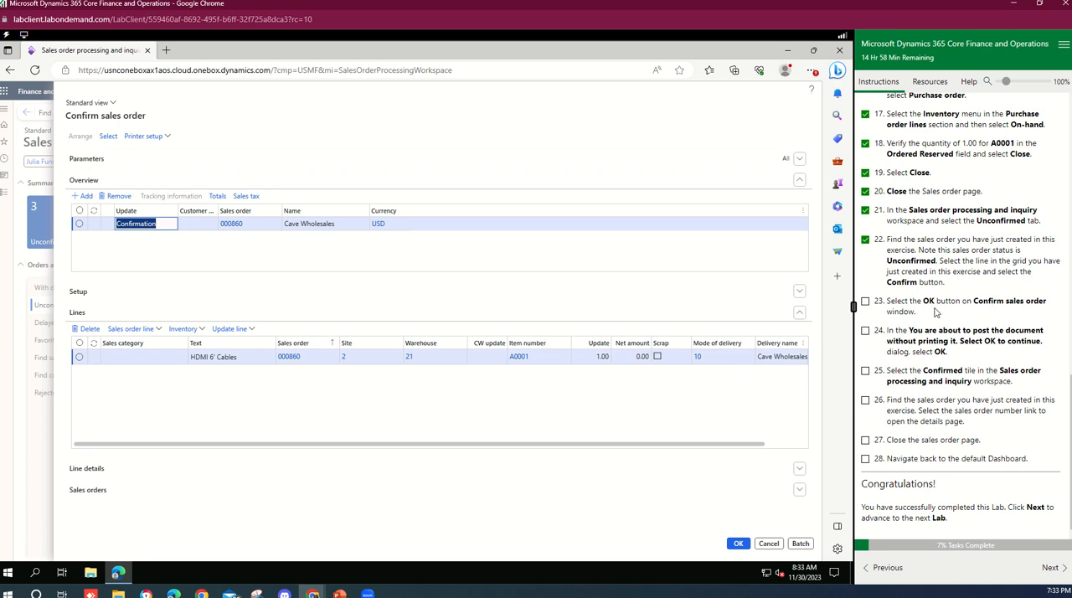
left_click(738, 543)
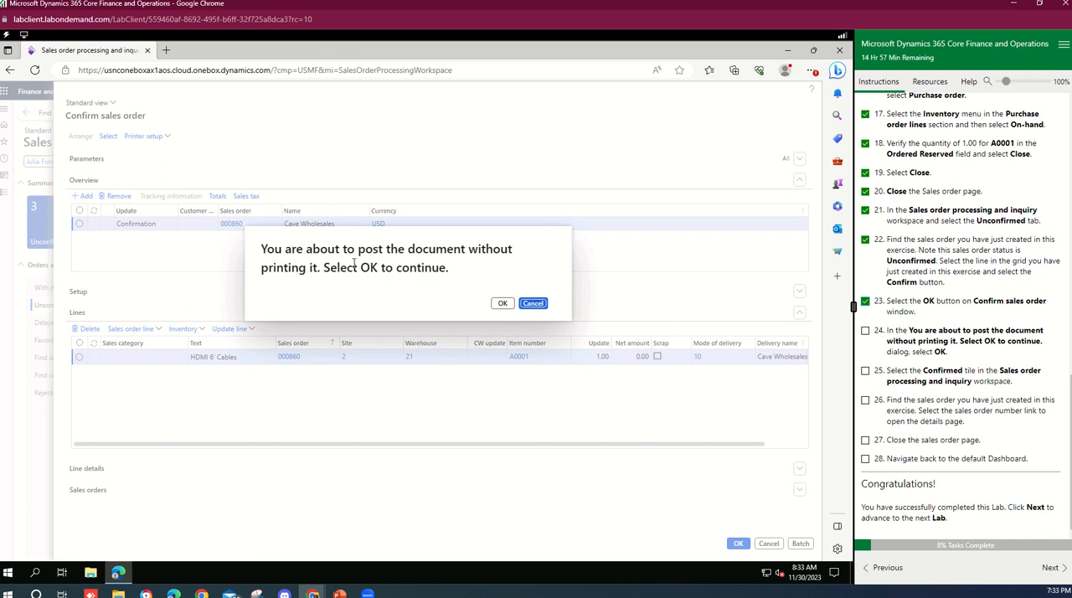
left_click(501, 304)
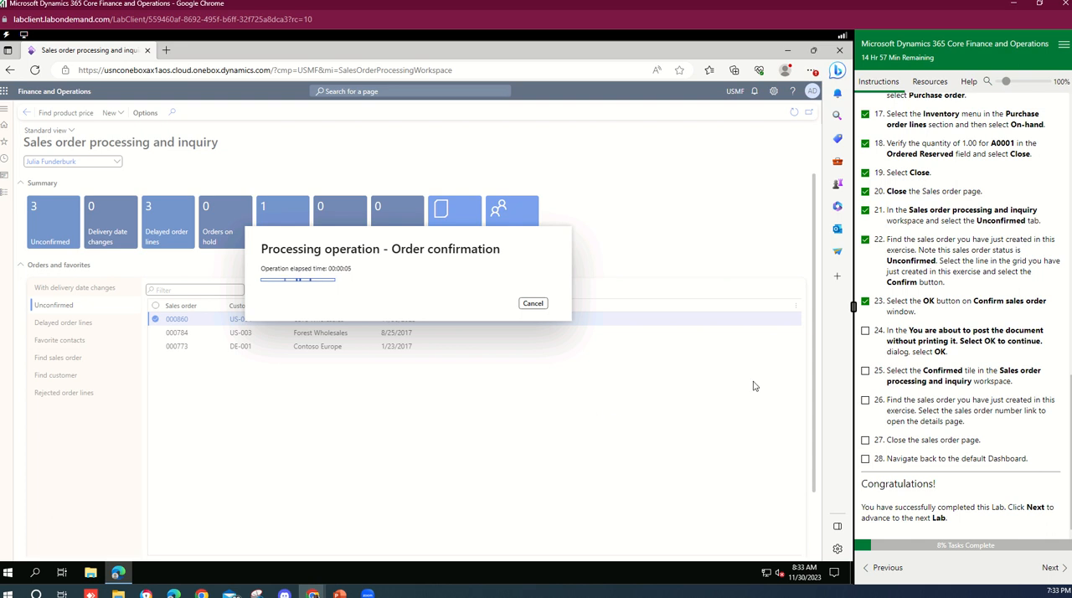
left_click(866, 331)
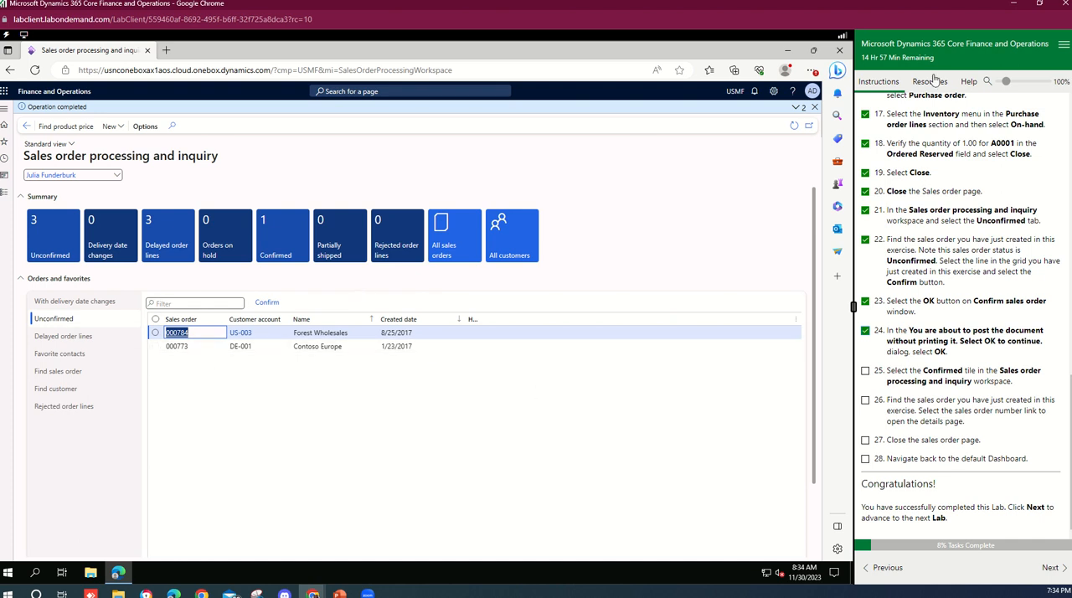
Check sales order 000860 in the Confirmed orders list, tick lab tasks 25 to 28, and return to the dashboard.
left_click(288, 239)
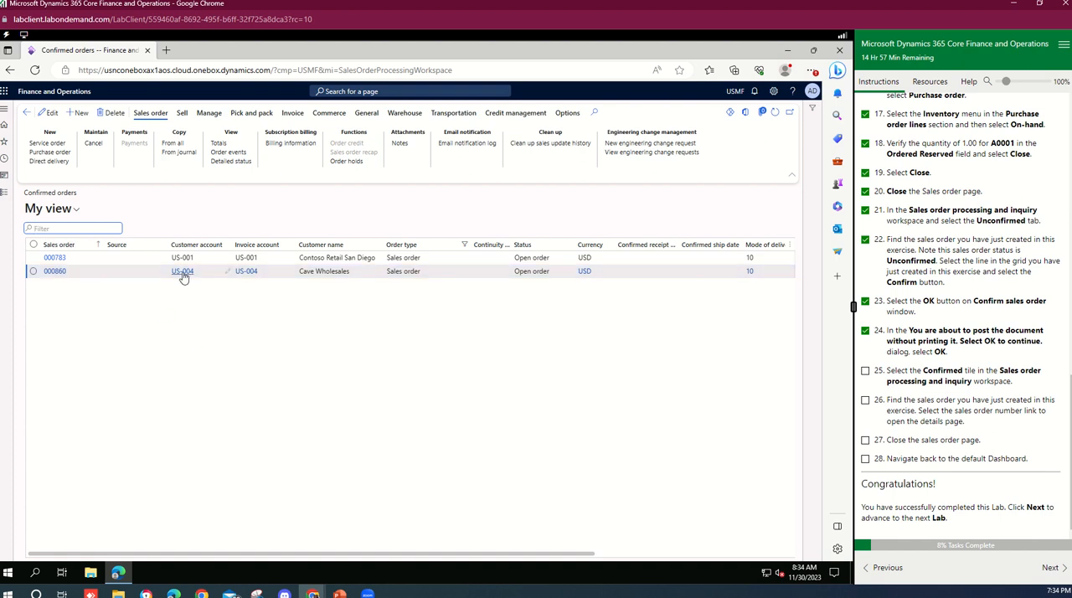
mouse_move(183, 277)
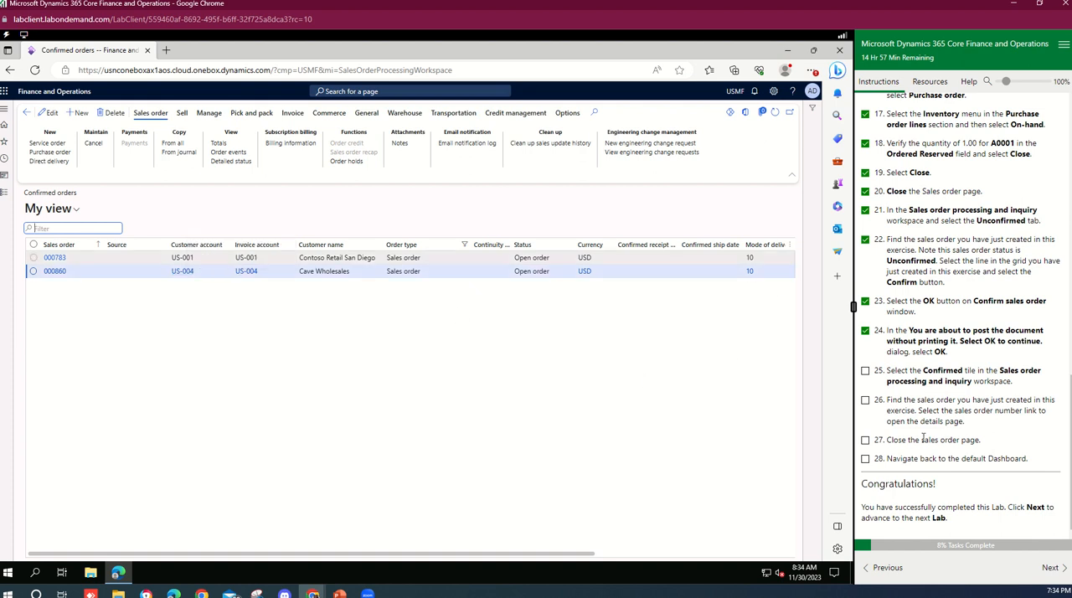
left_click(866, 458)
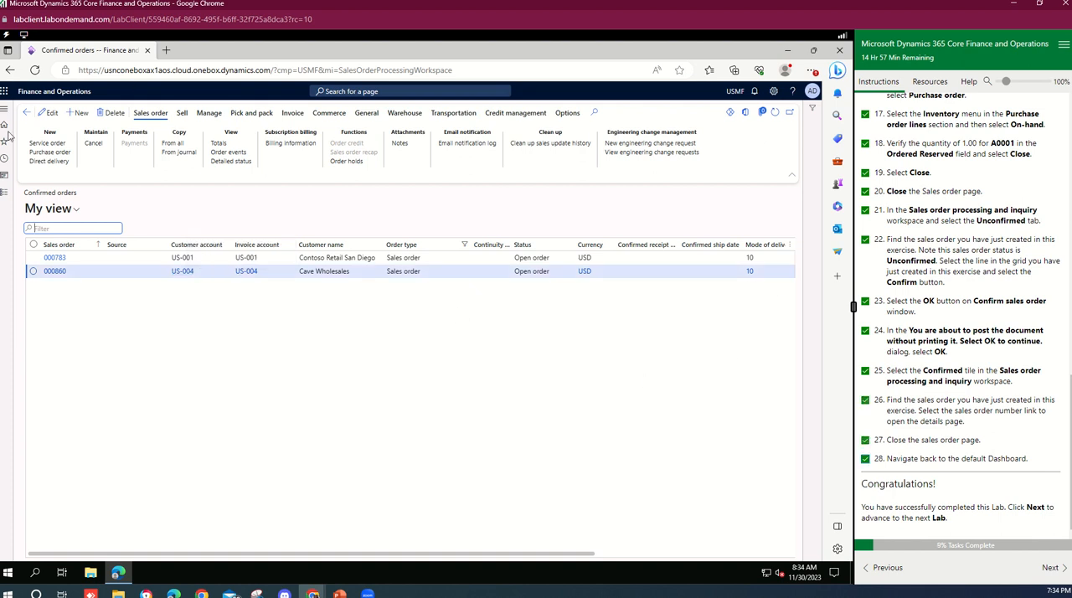
left_click(26, 112)
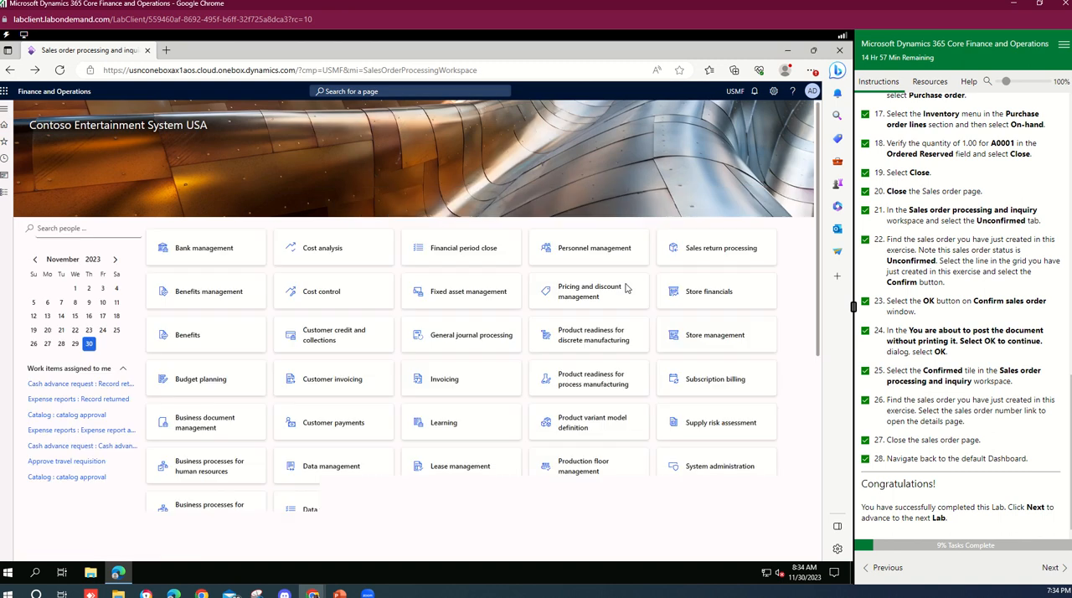